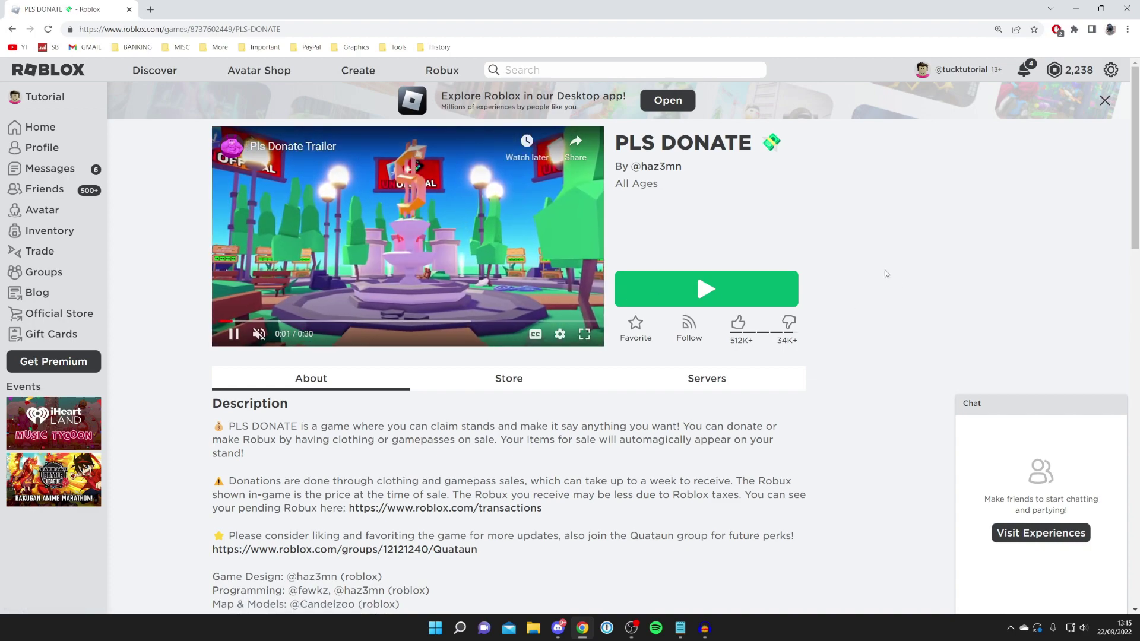
Step: Launch the PLS DONATE game from its Roblox web page
{"action": "left_click", "coordinate": [749, 285]}
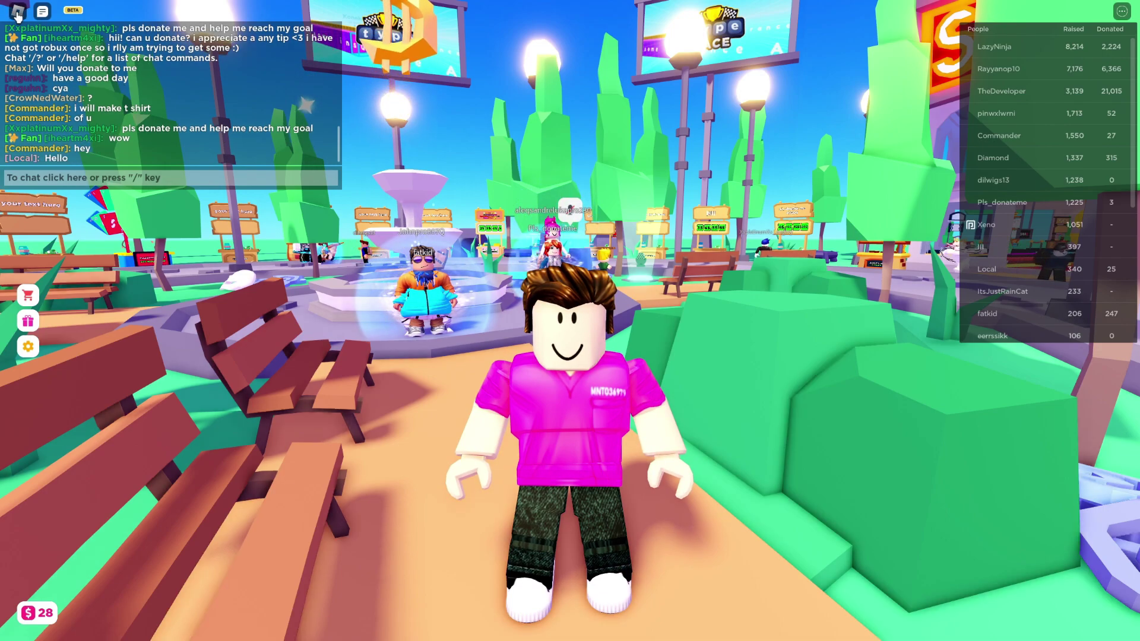
Step: Switch Roblox graphics mode to Manual, lower graphics quality to 4, and resume the game
{"action": "left_click", "coordinate": [18, 12]}
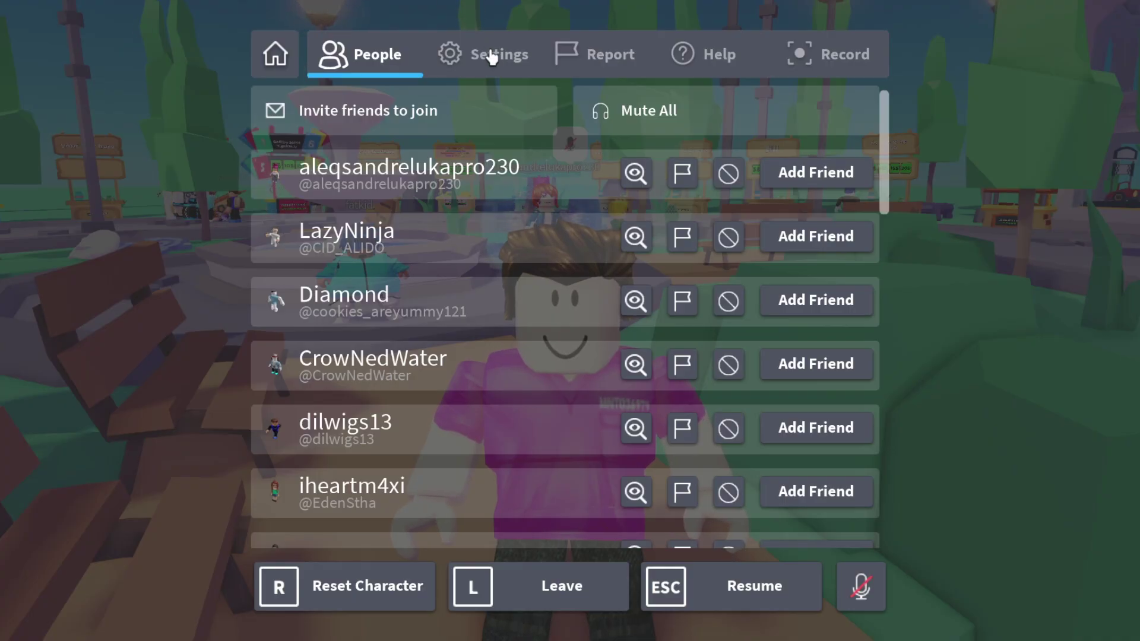
{"action": "left_click", "coordinate": [490, 56]}
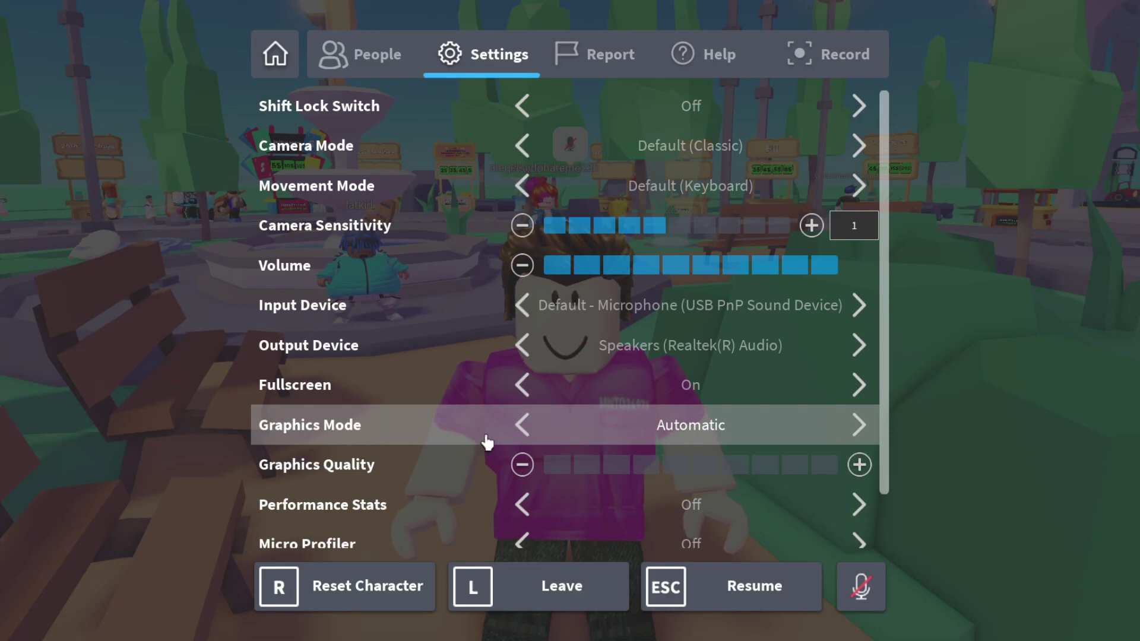
{"action": "left_click", "coordinate": [859, 432]}
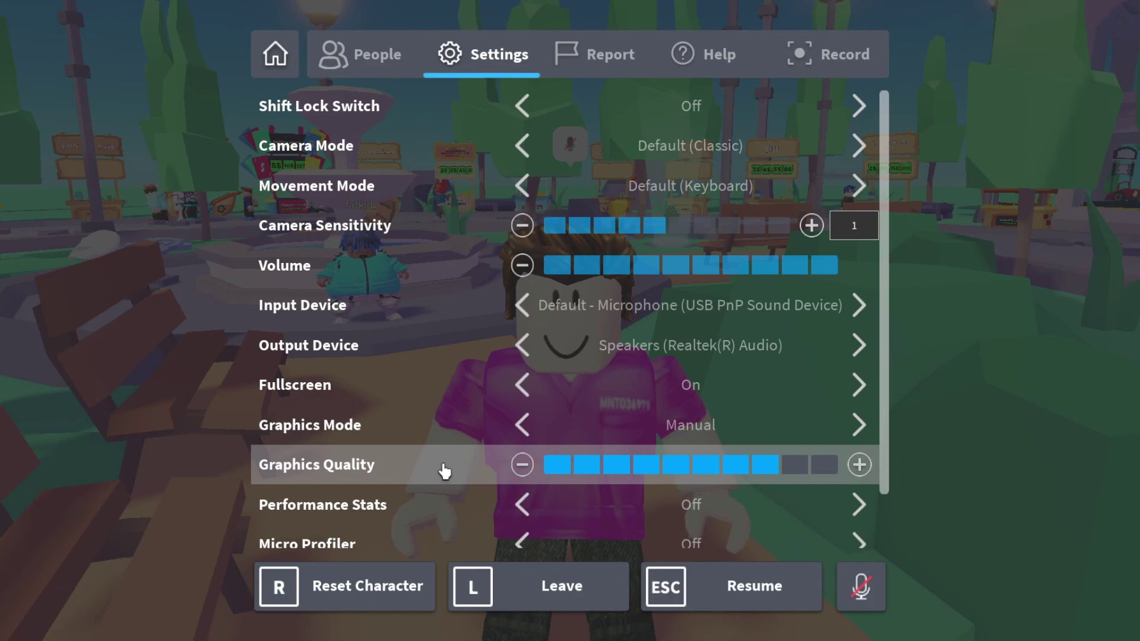
{"action": "left_click", "coordinate": [522, 465]}
{"action": "left_click", "coordinate": [522, 465]}
{"action": "left_click", "coordinate": [522, 465]}
{"action": "left_click", "coordinate": [523, 464]}
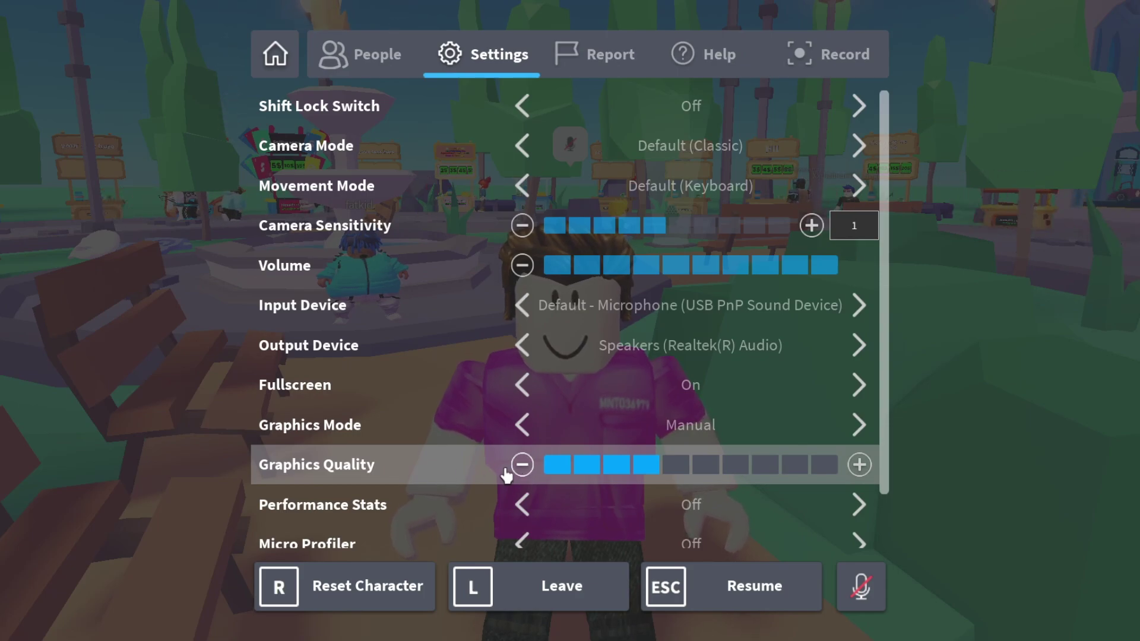
{"action": "key", "text": "Escape"}
Step: Walk the character forward and back, then return to the in-game settings
{"action": "key", "text": "w"}
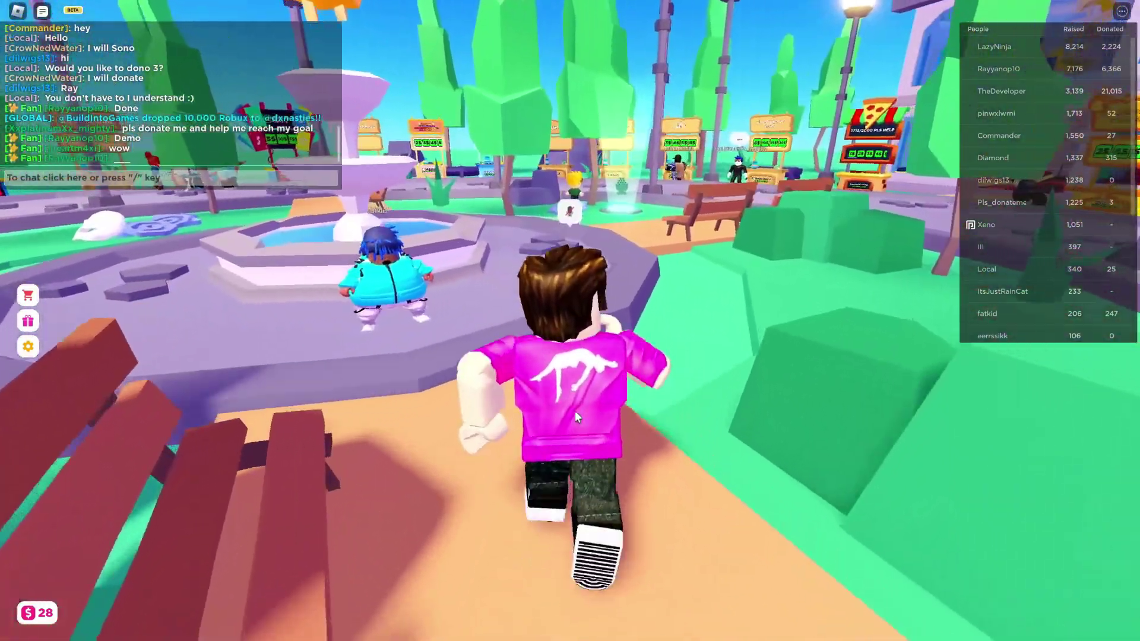
{"action": "key", "text": "s"}
{"action": "key", "text": "Escape"}
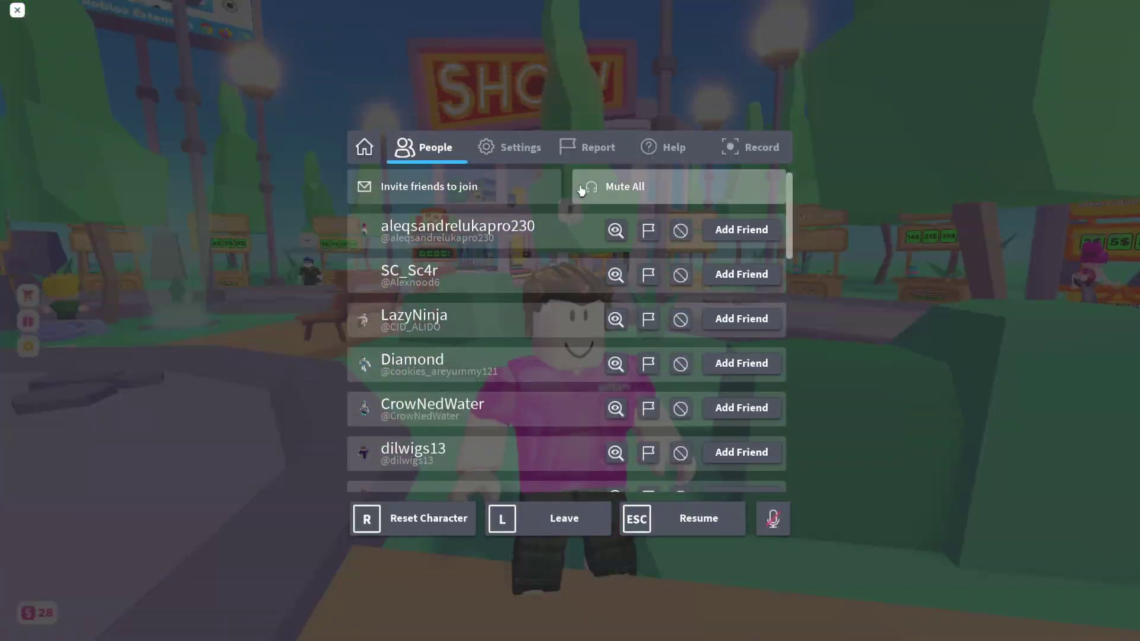
{"action": "left_click", "coordinate": [509, 147]}
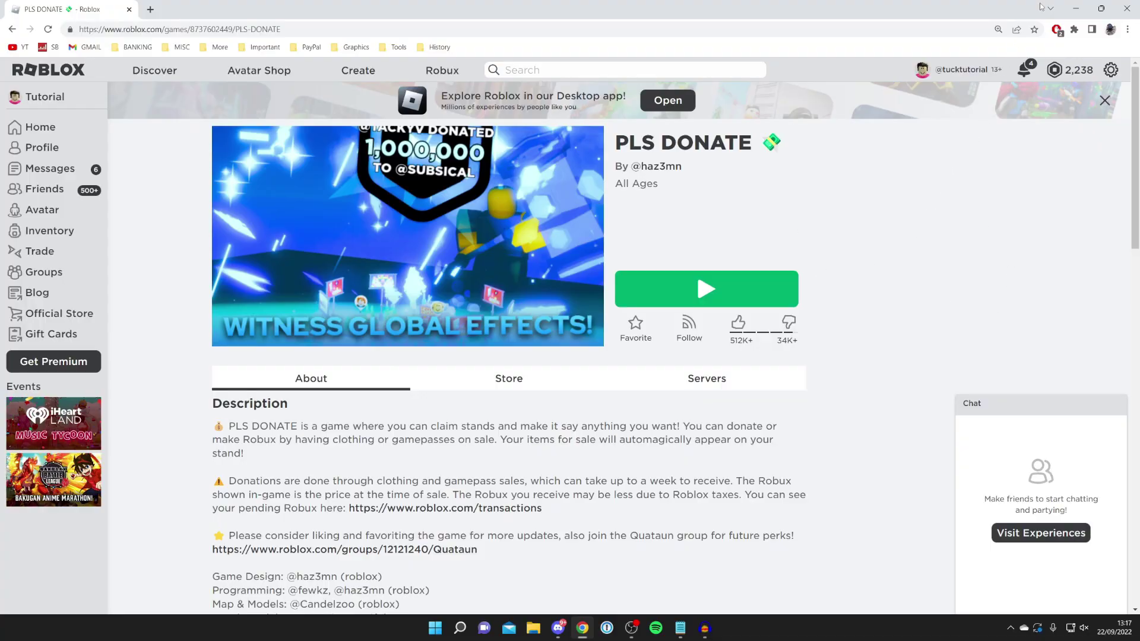
Step: Minimise Chrome and search Windows for 'graphics'
{"action": "left_click", "coordinate": [1074, 9]}
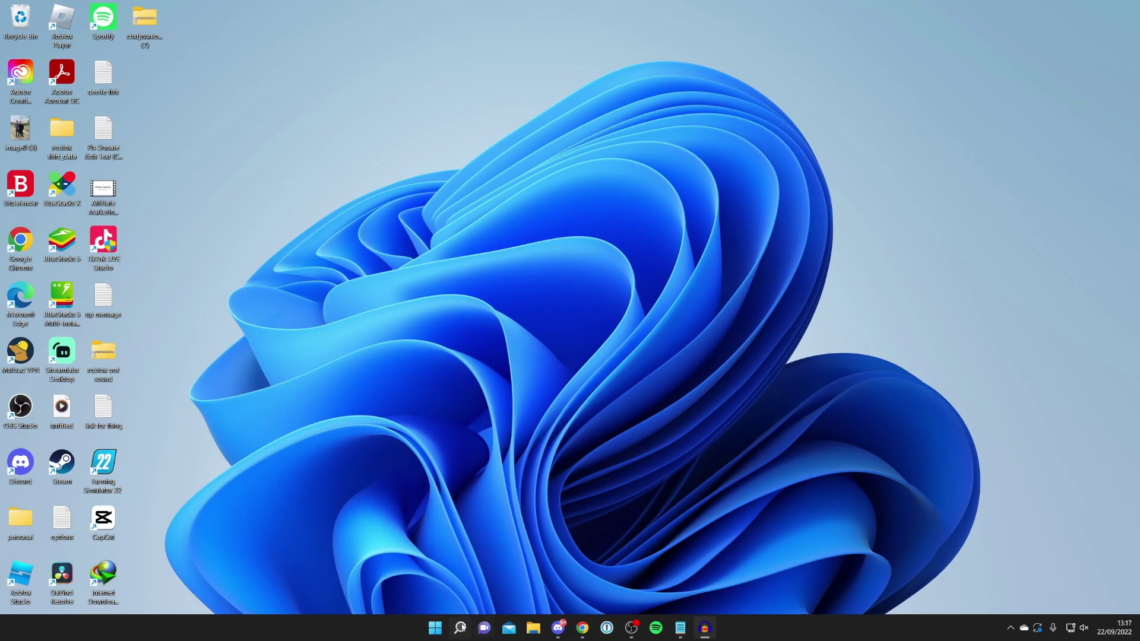
{"action": "mouse_move", "coordinate": [461, 627]}
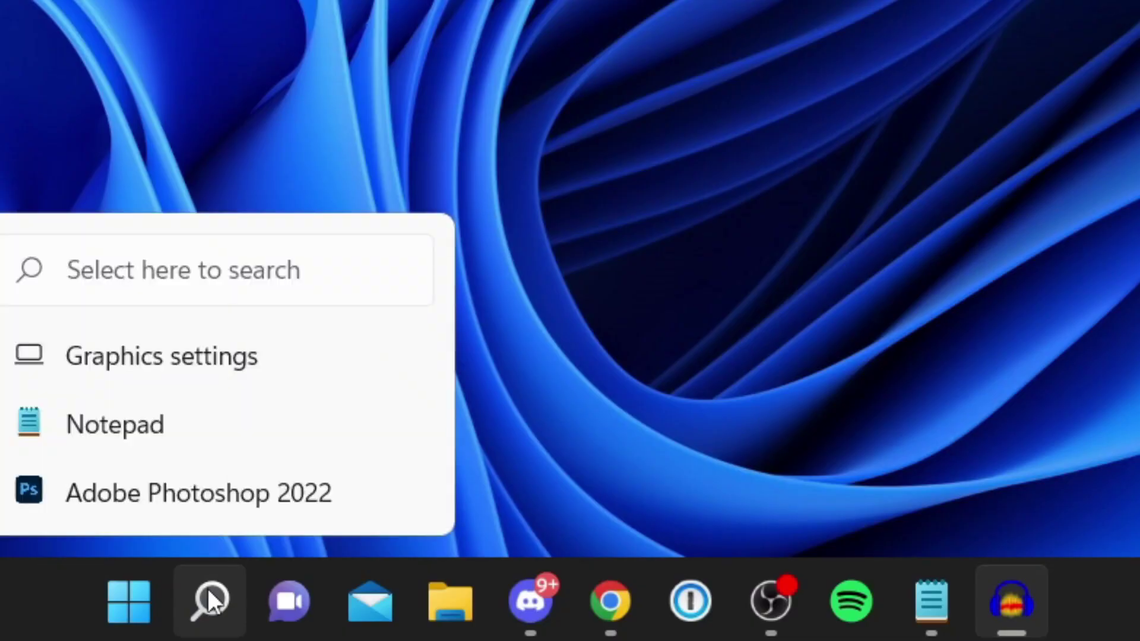
{"action": "left_click", "coordinate": [209, 600]}
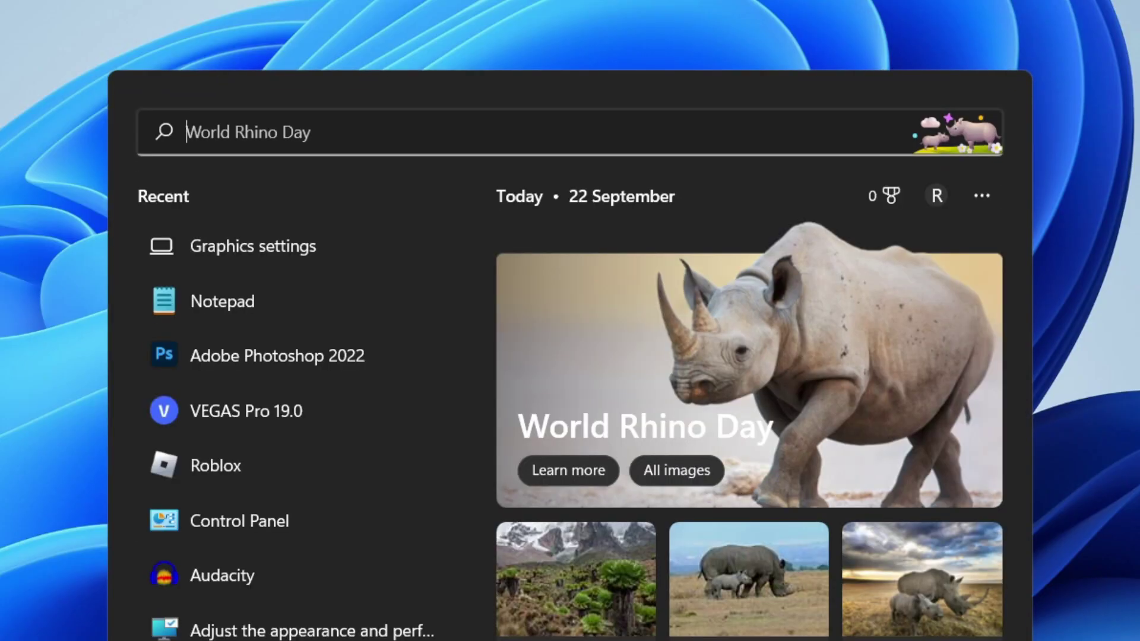
{"action": "type", "text": "graphics"}
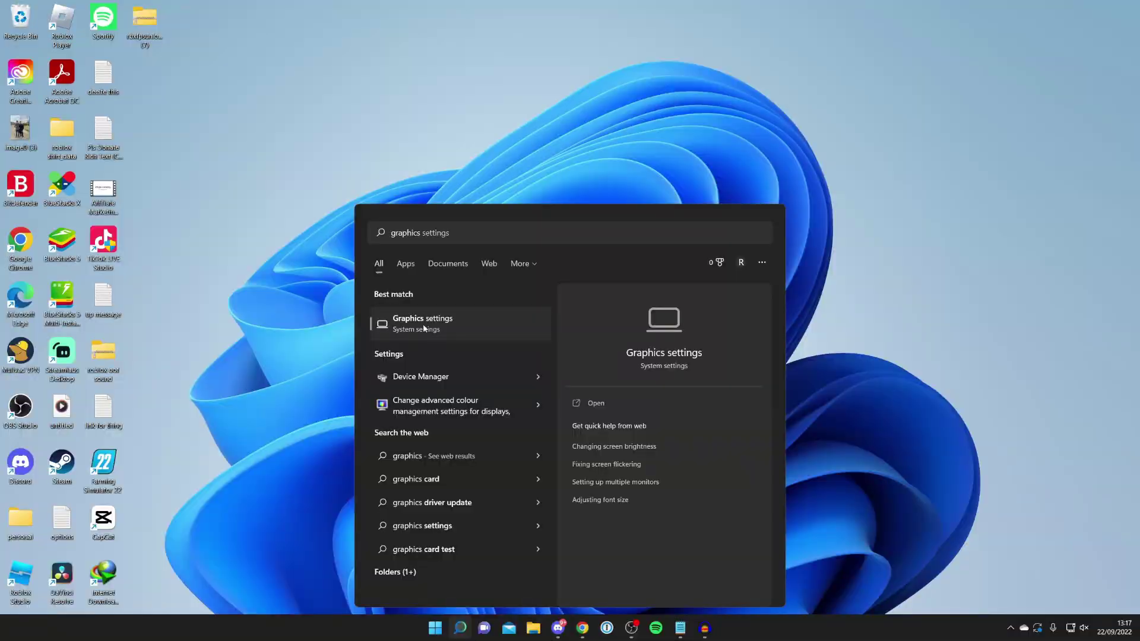
Step: Open the Graphics settings page from the search result
{"action": "left_click", "coordinate": [256, 333]}
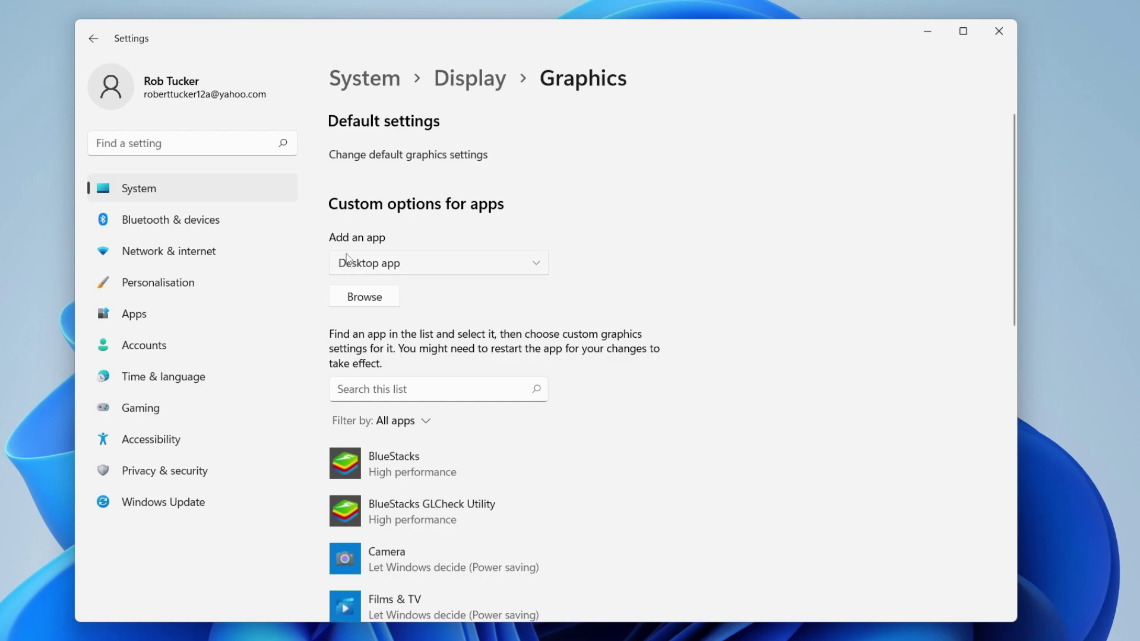
Step: Browse for an app file, navigating the dialog from AppData Roaming into AppData Local
{"action": "left_click", "coordinate": [382, 300]}
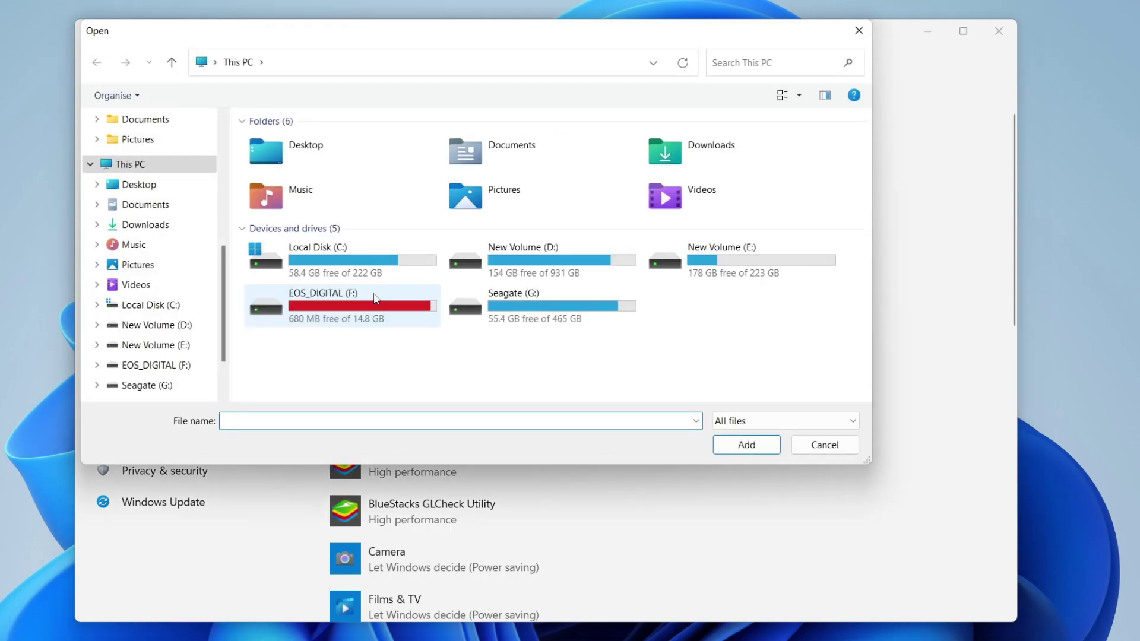
{"action": "left_click", "coordinate": [260, 58]}
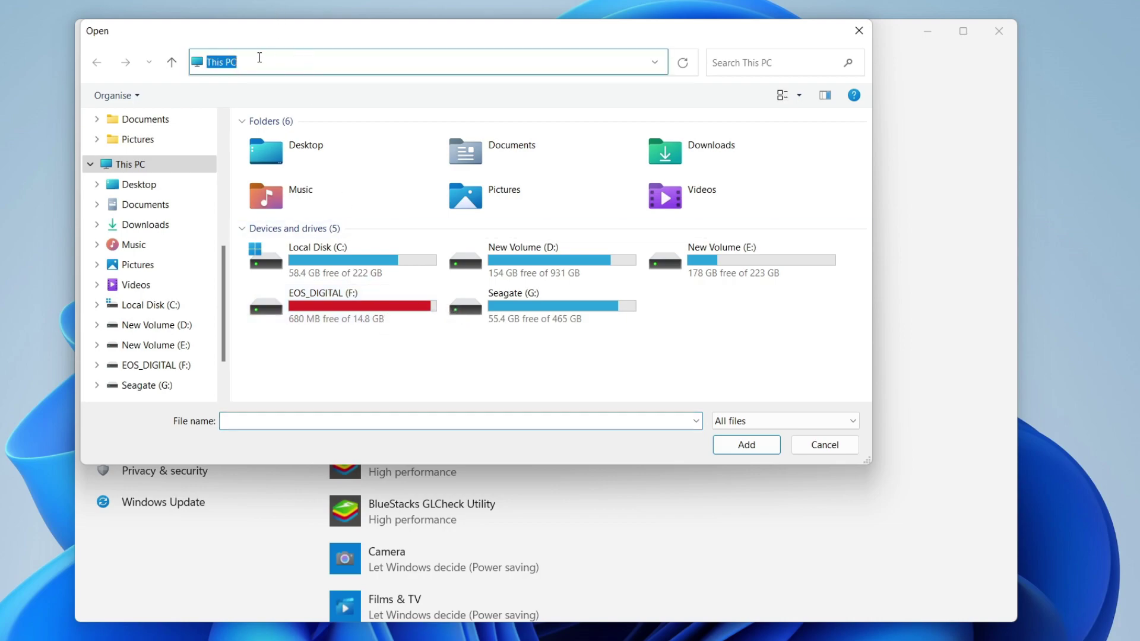
{"action": "key", "text": "BackSpace"}
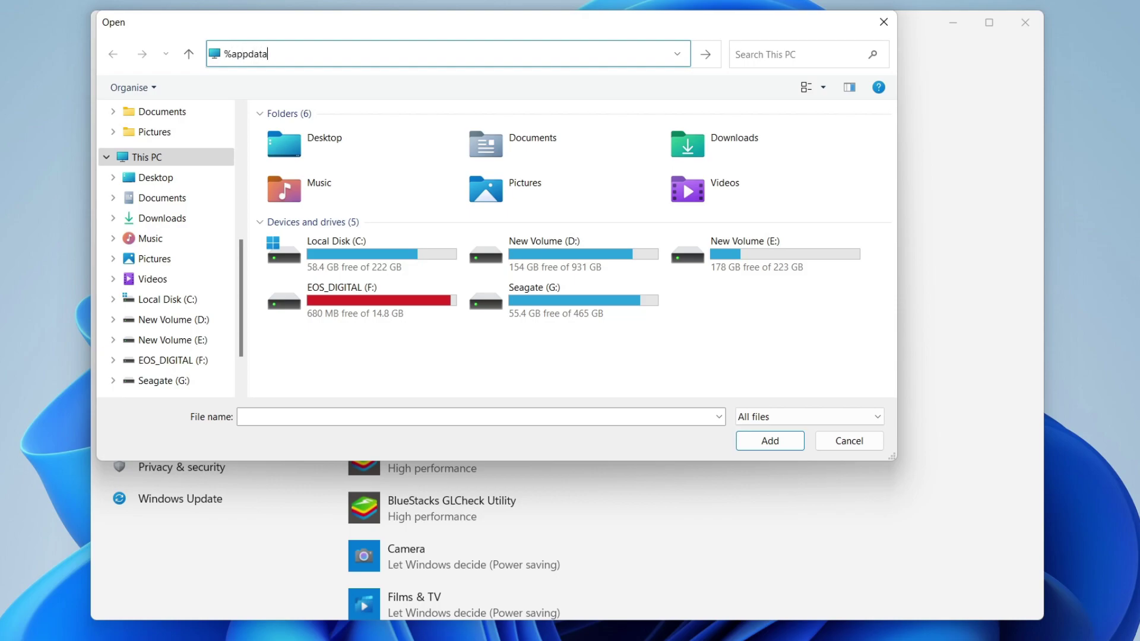
{"action": "key", "text": "Return"}
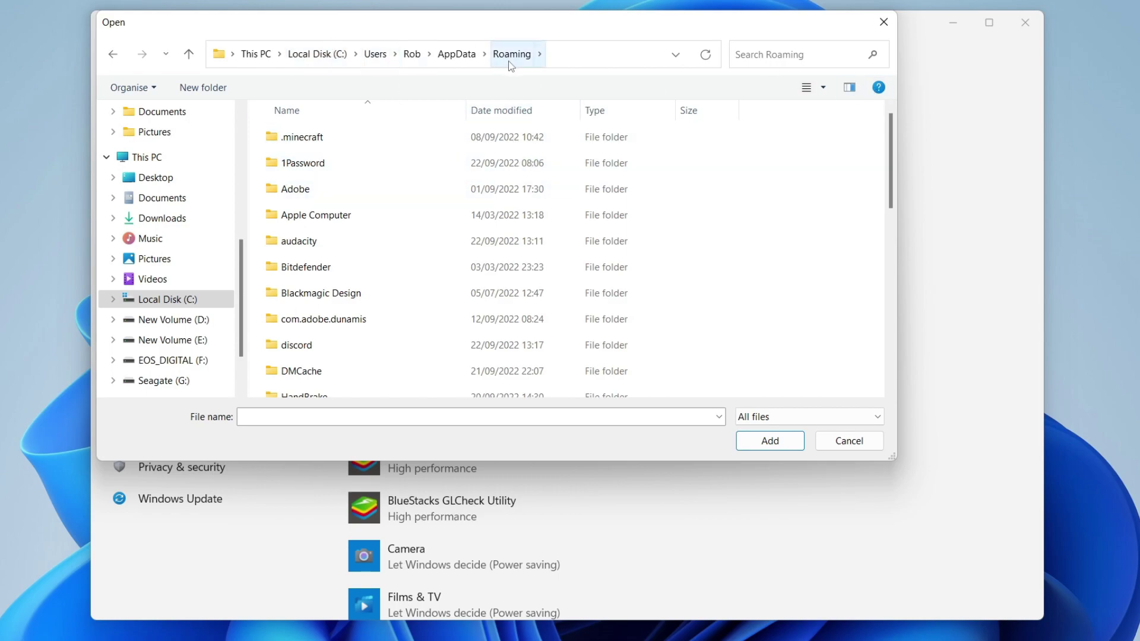
{"action": "left_click", "coordinate": [456, 55]}
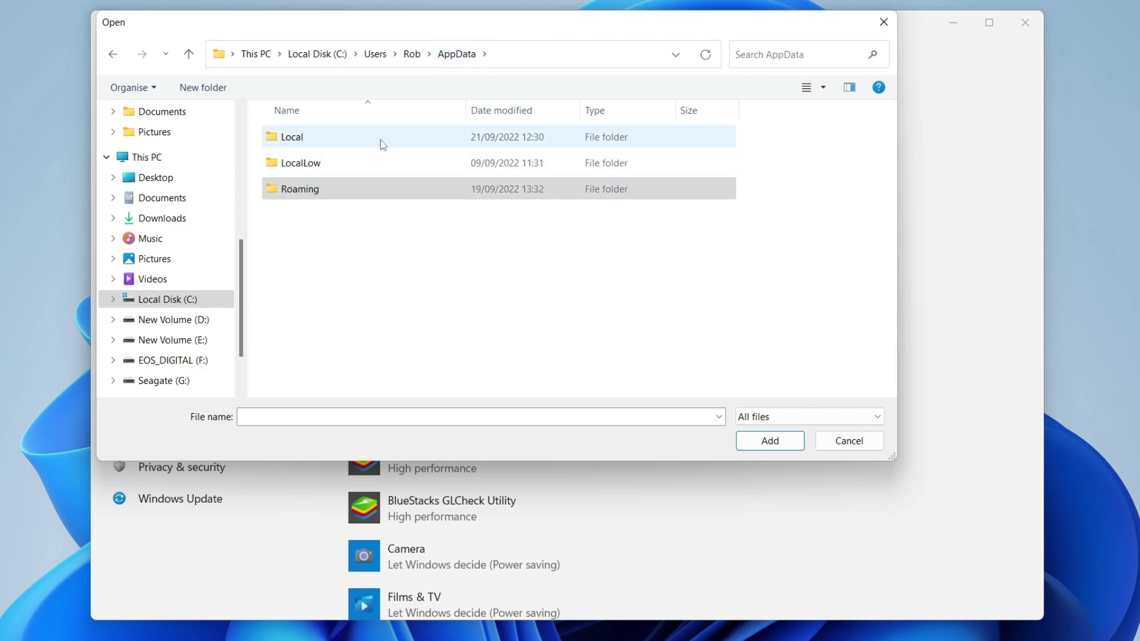
{"action": "double_click", "coordinate": [358, 140]}
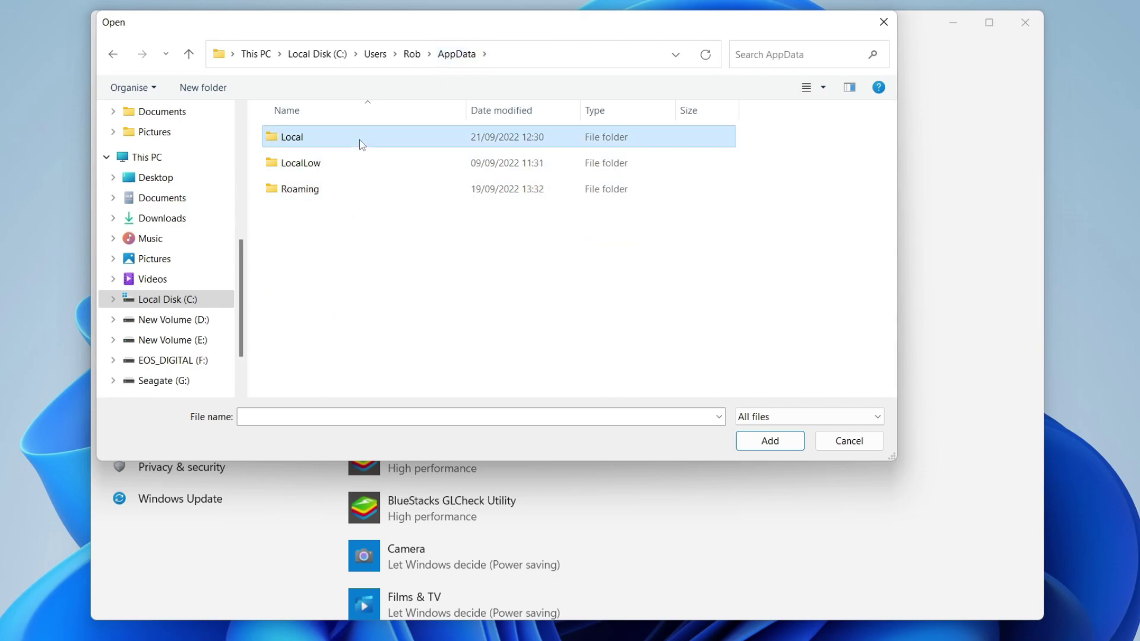
{"action": "scroll", "coordinate": [386, 187], "scroll_direction": "down", "scroll_amount": 10}
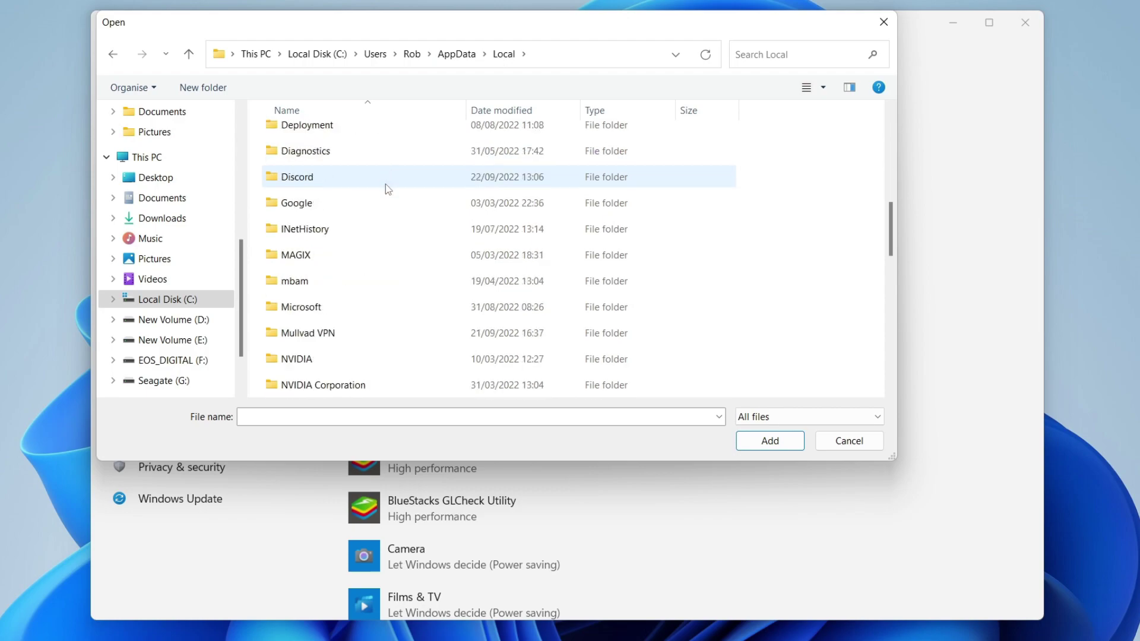
{"action": "scroll", "coordinate": [382, 202], "scroll_direction": "down", "scroll_amount": 1}
{"action": "scroll", "coordinate": [373, 228], "scroll_direction": "up", "scroll_amount": 1}
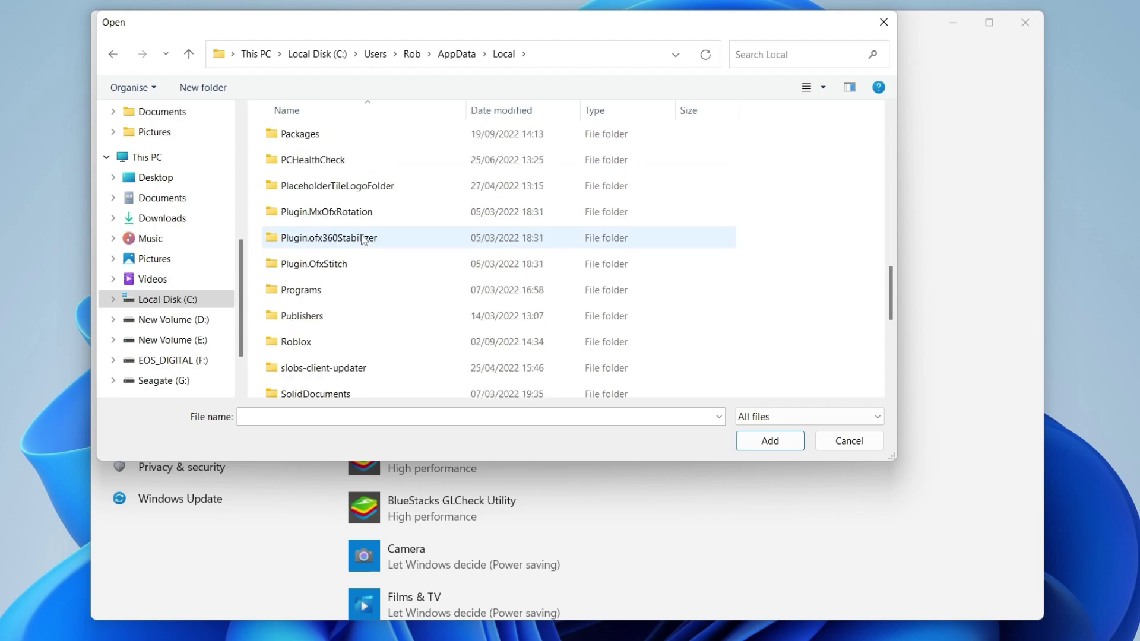
Step: Add RobloxPlayerBeta from Roblox\Versions\version-6e0b311456564a74 to the graphics apps list
{"action": "left_click", "coordinate": [294, 342]}
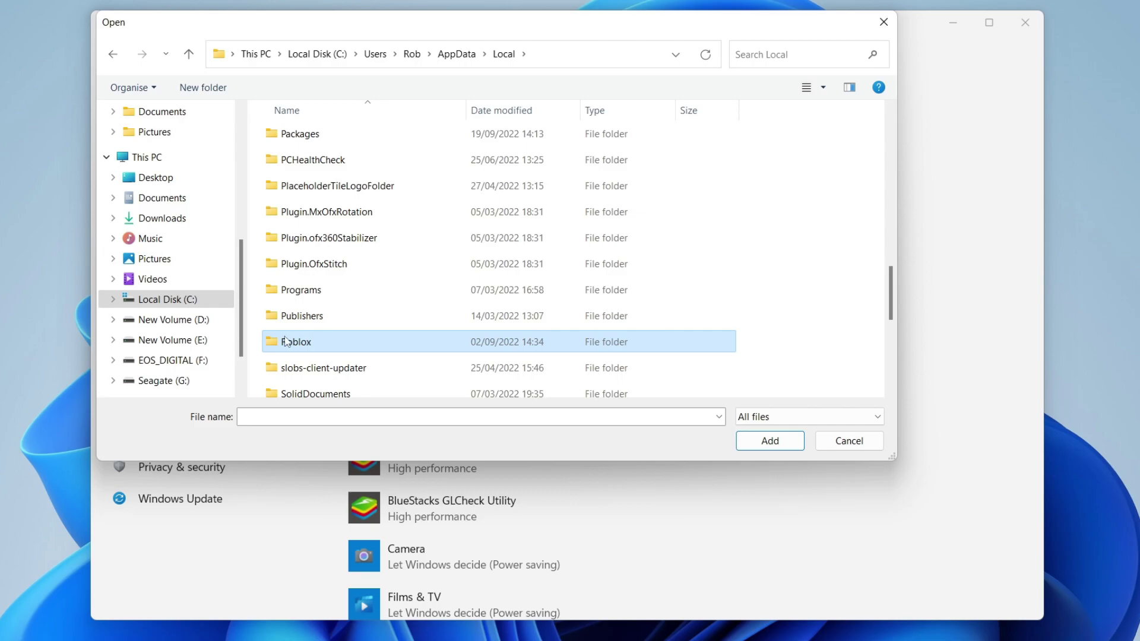
{"action": "double_click", "coordinate": [323, 344]}
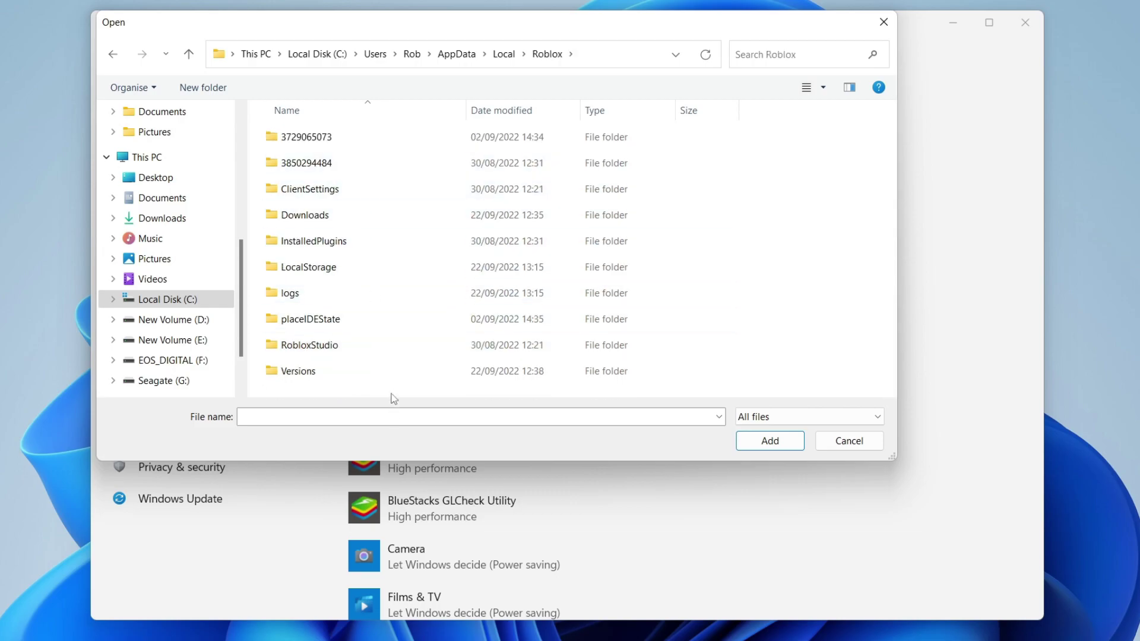
{"action": "left_click", "coordinate": [317, 372]}
{"action": "double_click", "coordinate": [316, 372]}
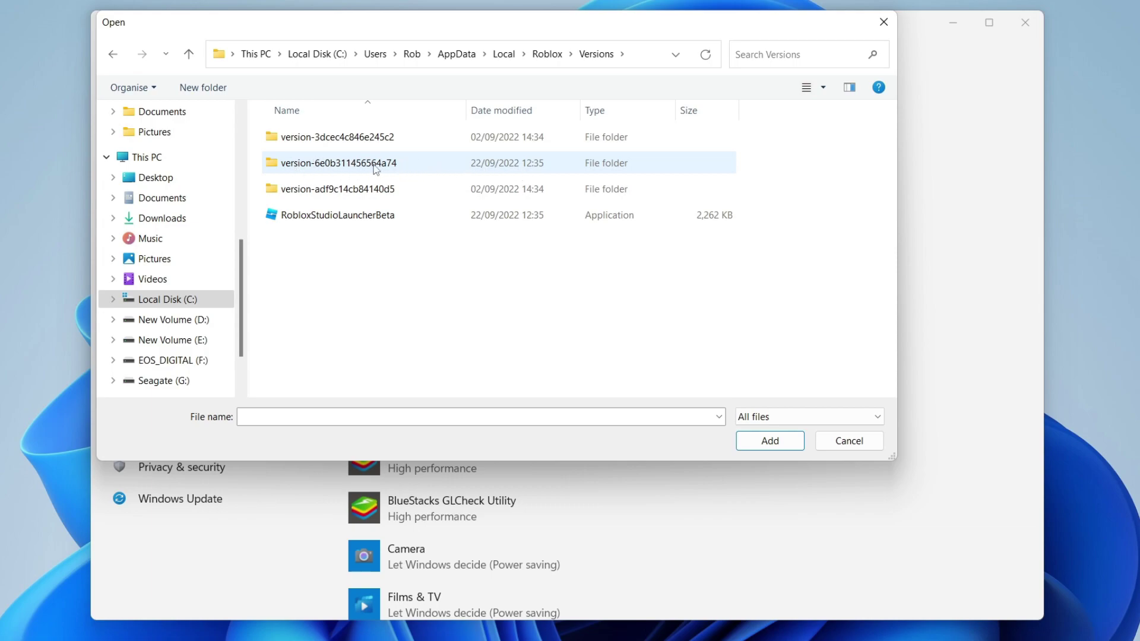
{"action": "double_click", "coordinate": [522, 169]}
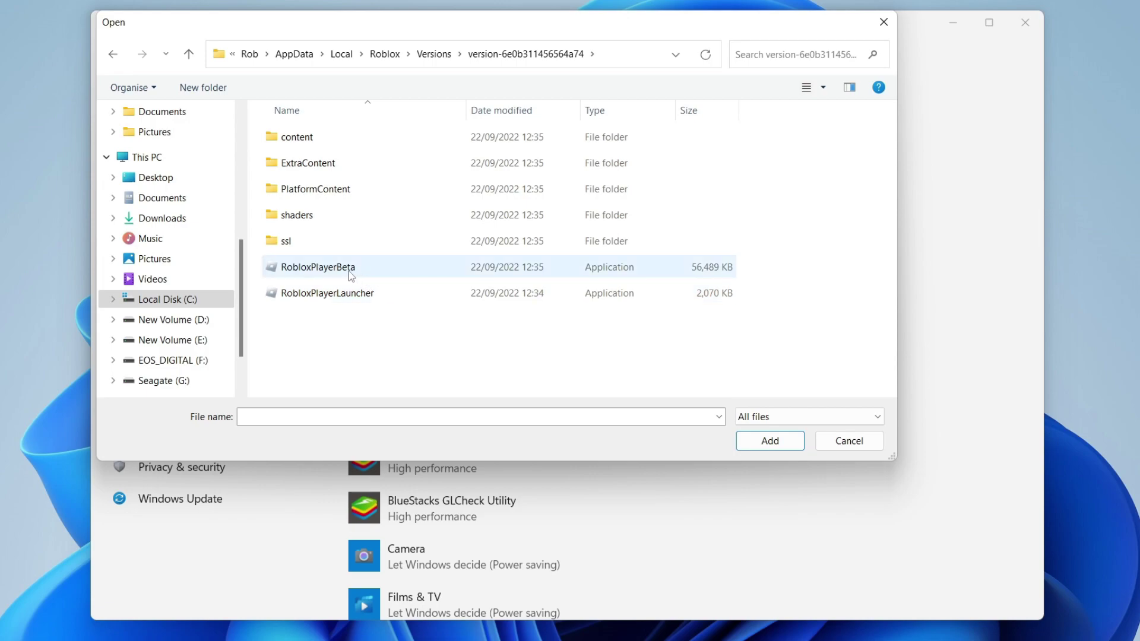
{"action": "left_click", "coordinate": [365, 274]}
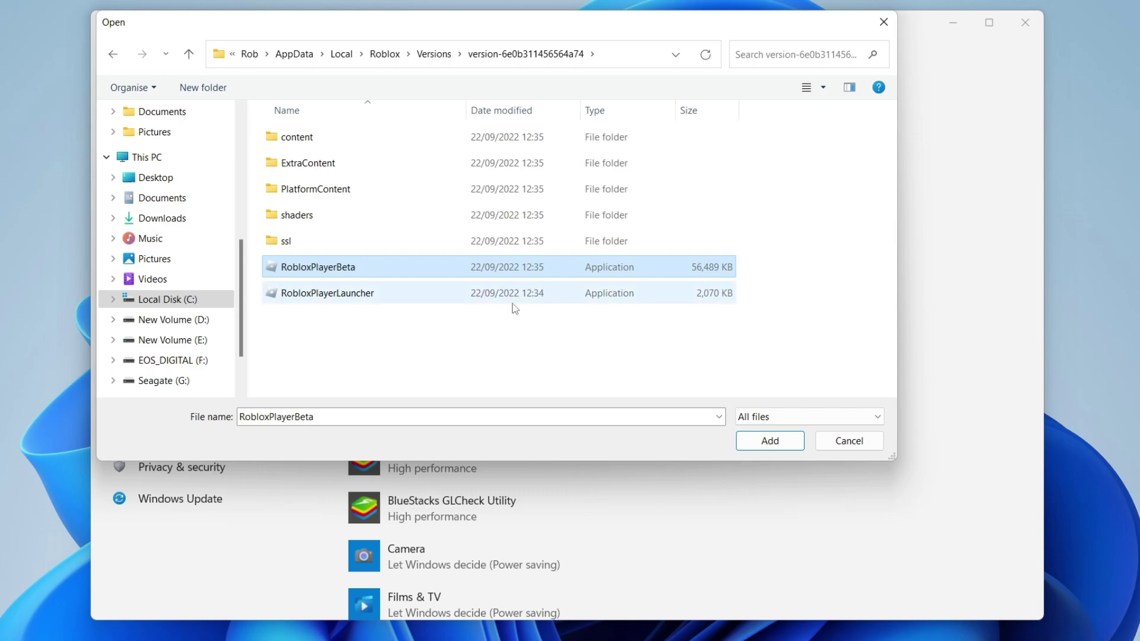
{"action": "left_click", "coordinate": [783, 447]}
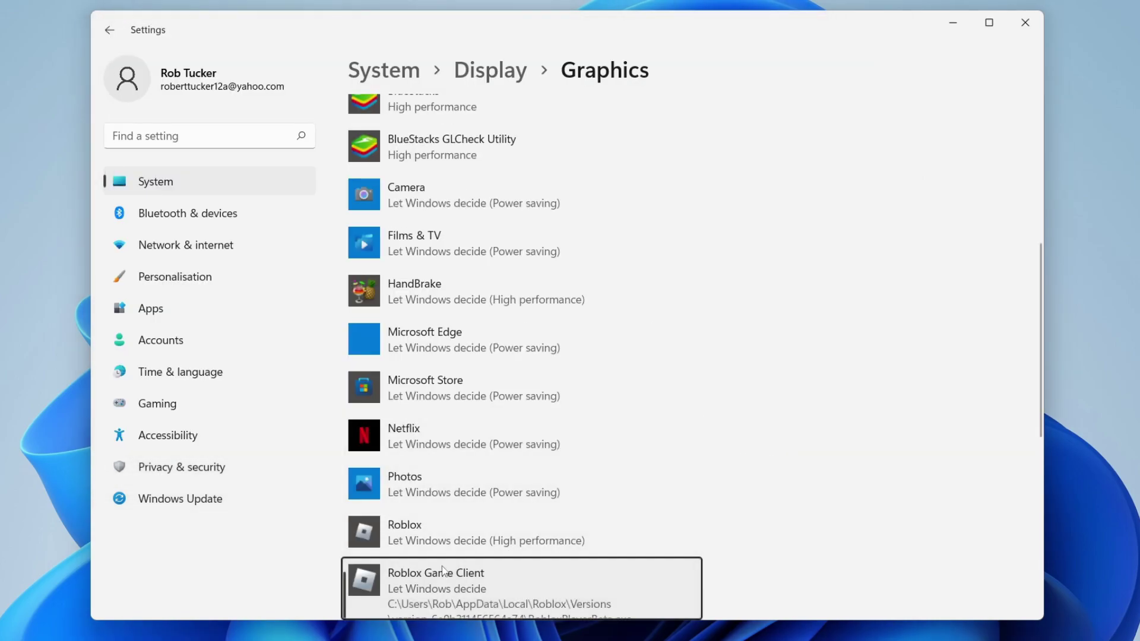
Step: Set Roblox Game Client's graphics preference to High performance and save
{"action": "left_click", "coordinate": [405, 577]}
{"action": "left_click", "coordinate": [580, 501]}
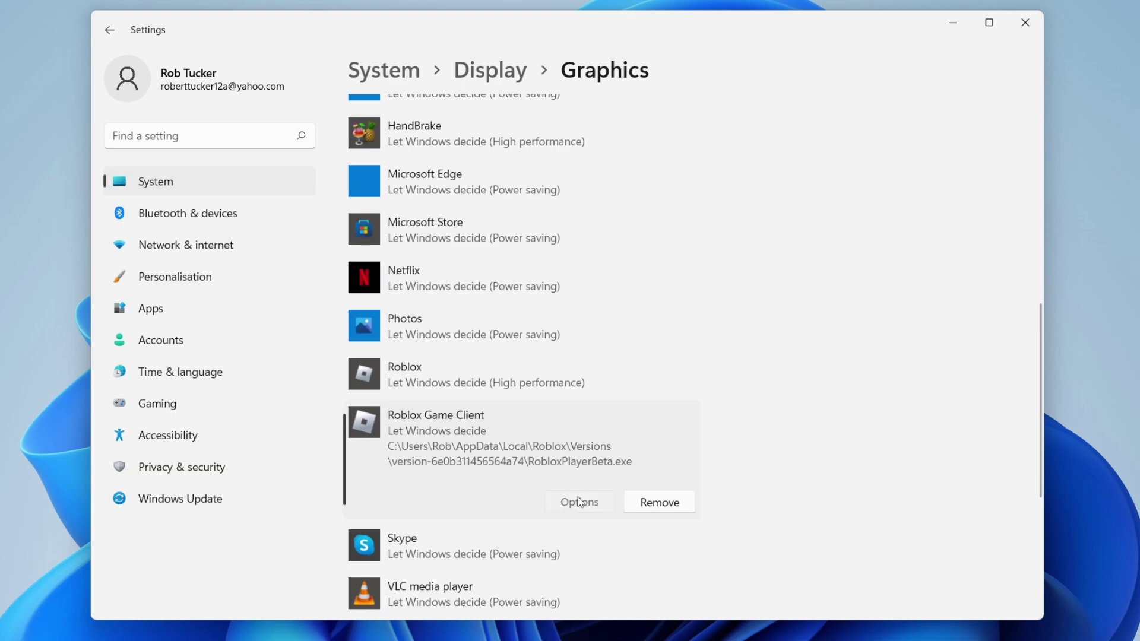
{"action": "left_click", "coordinate": [499, 336]}
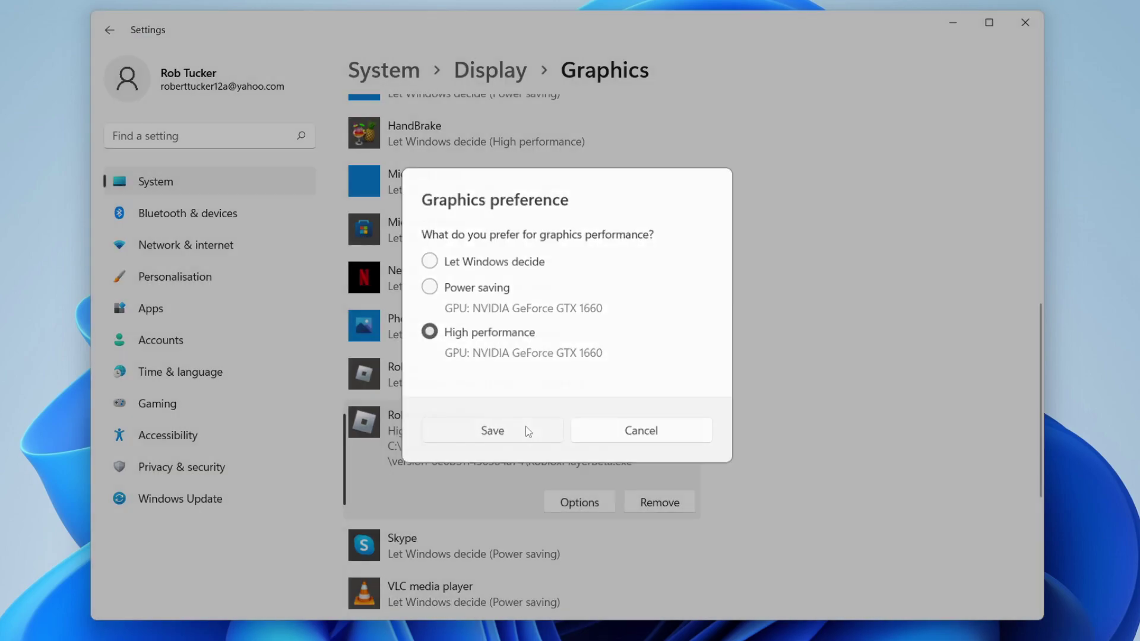
{"action": "left_click", "coordinate": [527, 428]}
Step: Add RobloxPlayerLauncher to the list and set it to High performance
{"action": "scroll", "coordinate": [597, 432], "scroll_direction": "up", "scroll_amount": 10}
{"action": "left_click", "coordinate": [383, 290]}
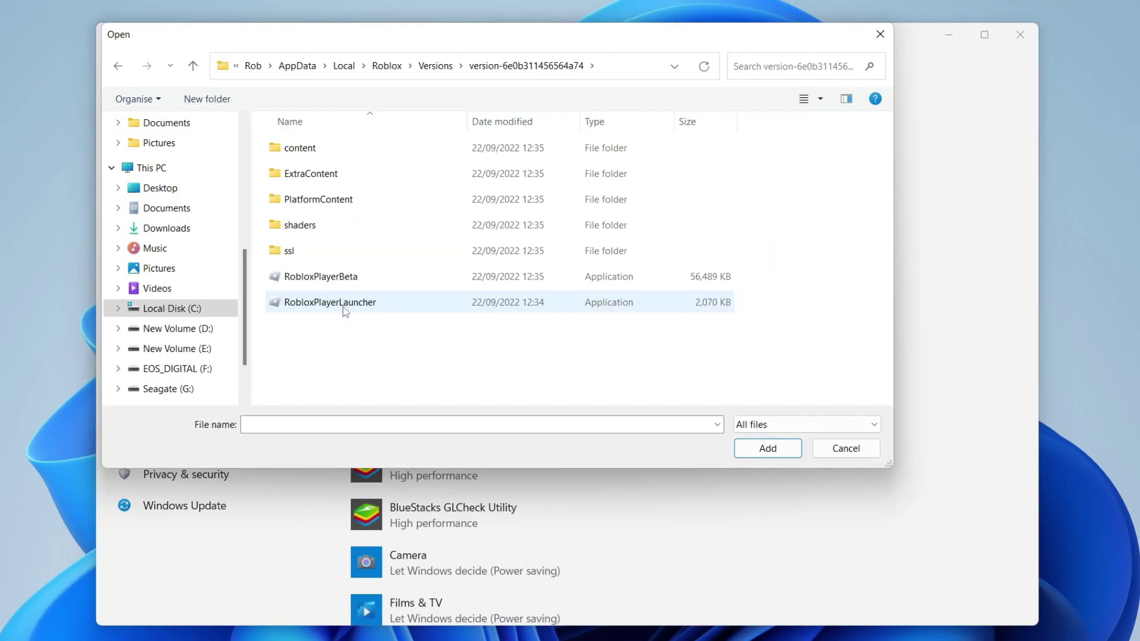
{"action": "left_click", "coordinate": [317, 293]}
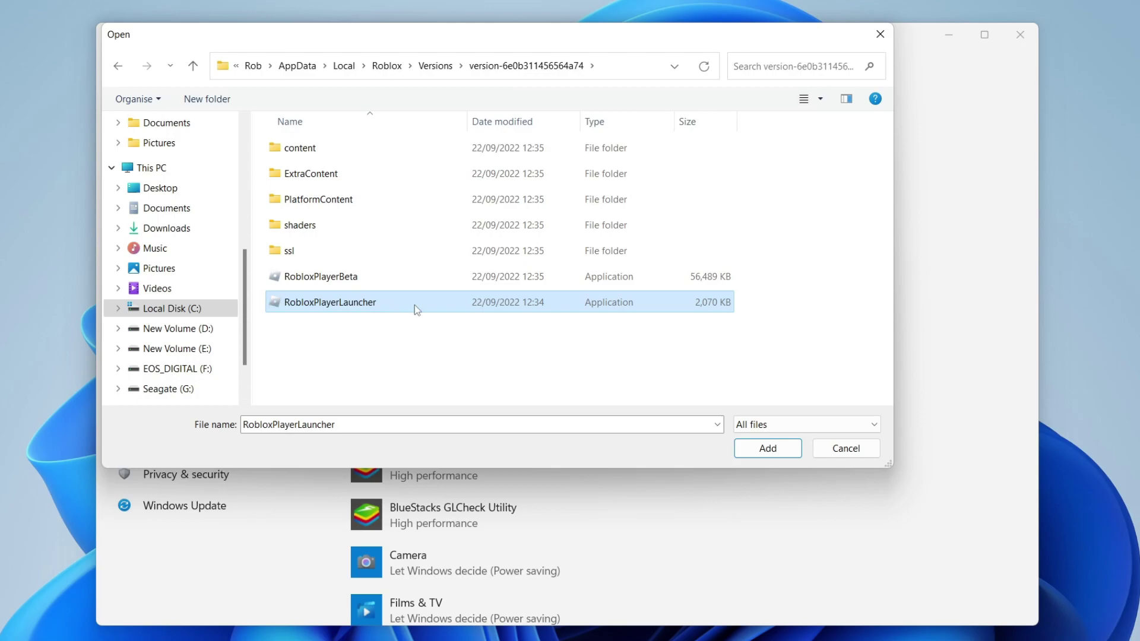
{"action": "left_click", "coordinate": [767, 448]}
{"action": "scroll", "coordinate": [482, 504], "scroll_direction": "down", "scroll_amount": 3}
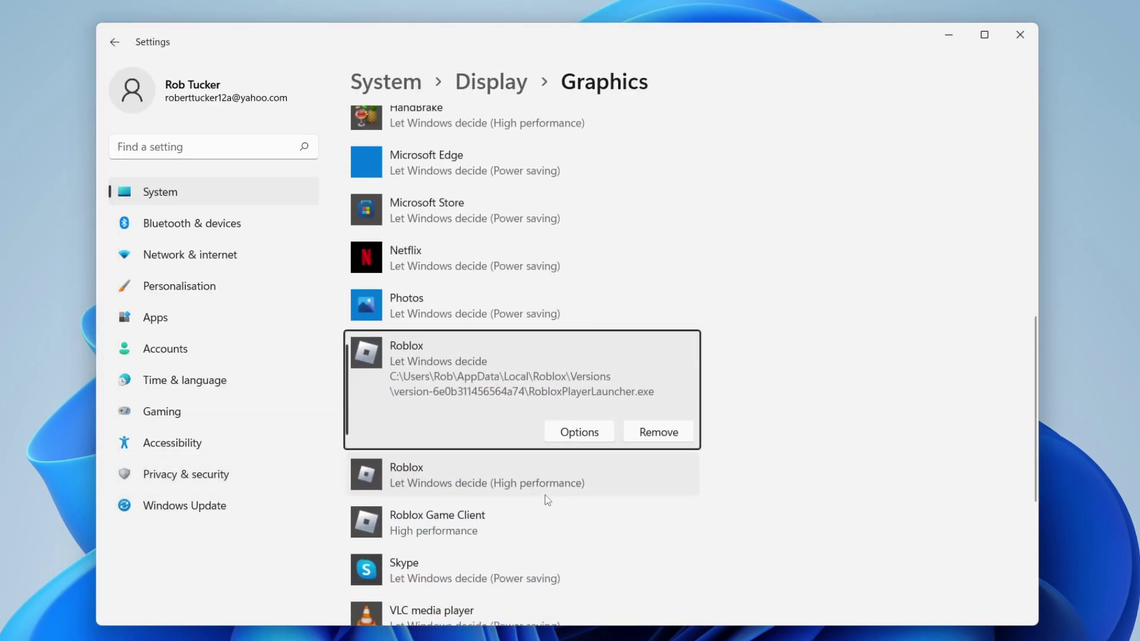
{"action": "left_click", "coordinate": [567, 433]}
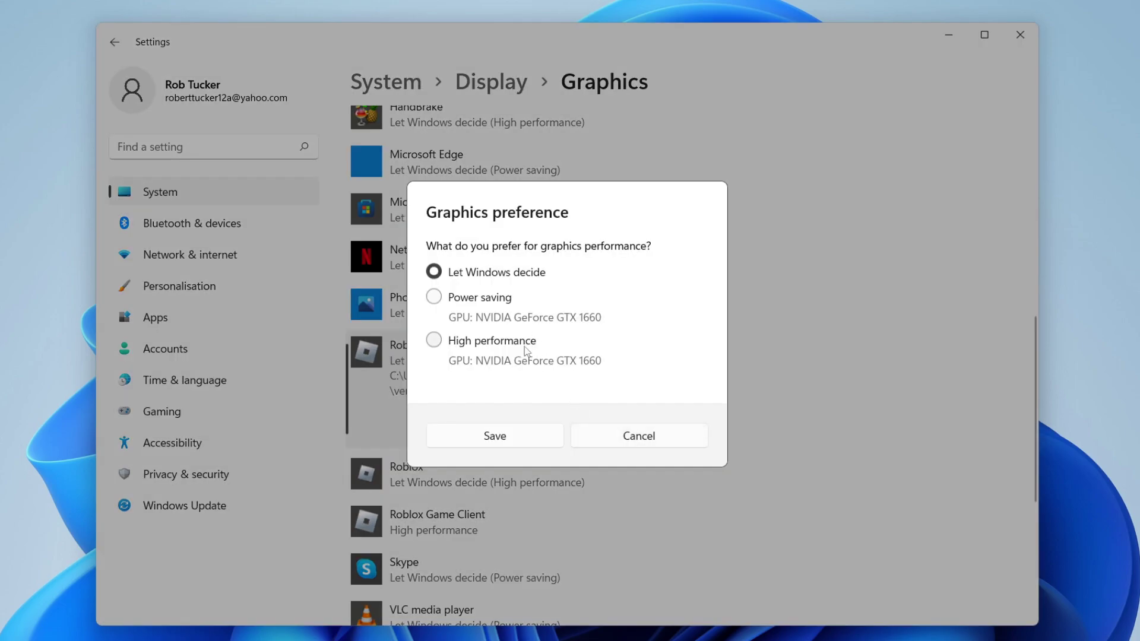
{"action": "left_click", "coordinate": [520, 349]}
{"action": "left_click", "coordinate": [484, 440]}
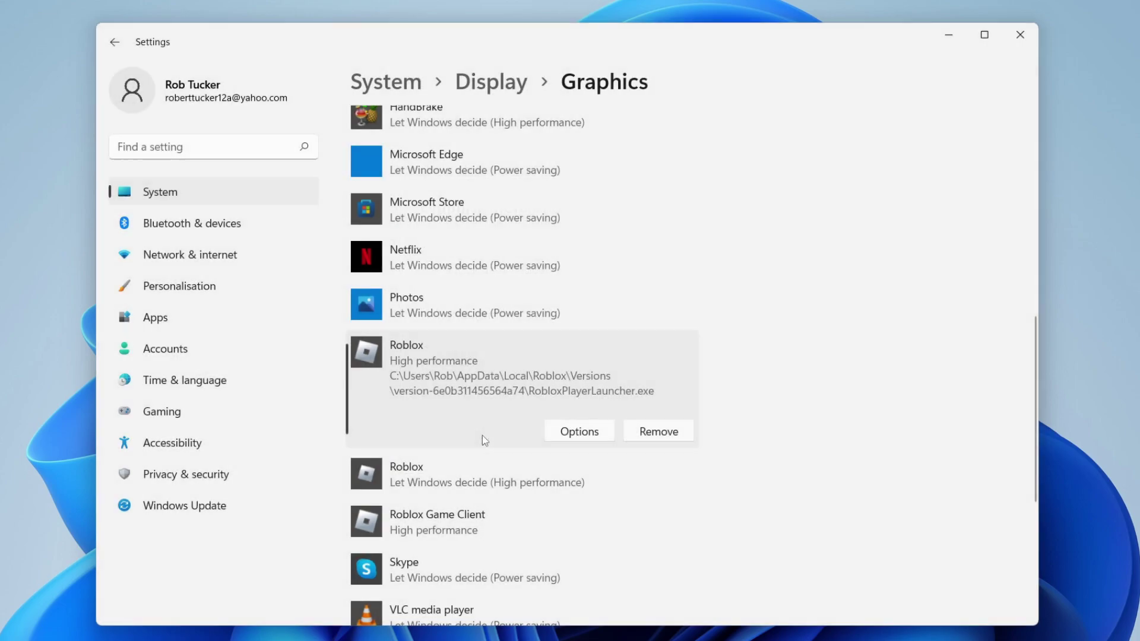
Step: Close the Settings window
{"action": "scroll", "coordinate": [482, 435], "scroll_direction": "up", "scroll_amount": 10}
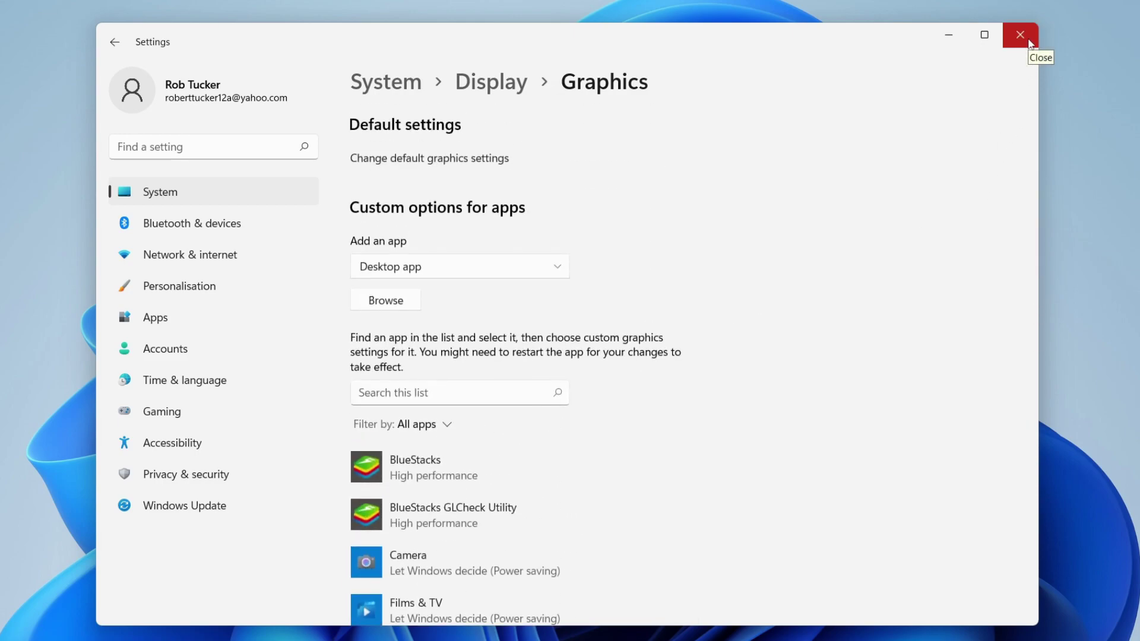
{"action": "left_click", "coordinate": [1020, 35]}
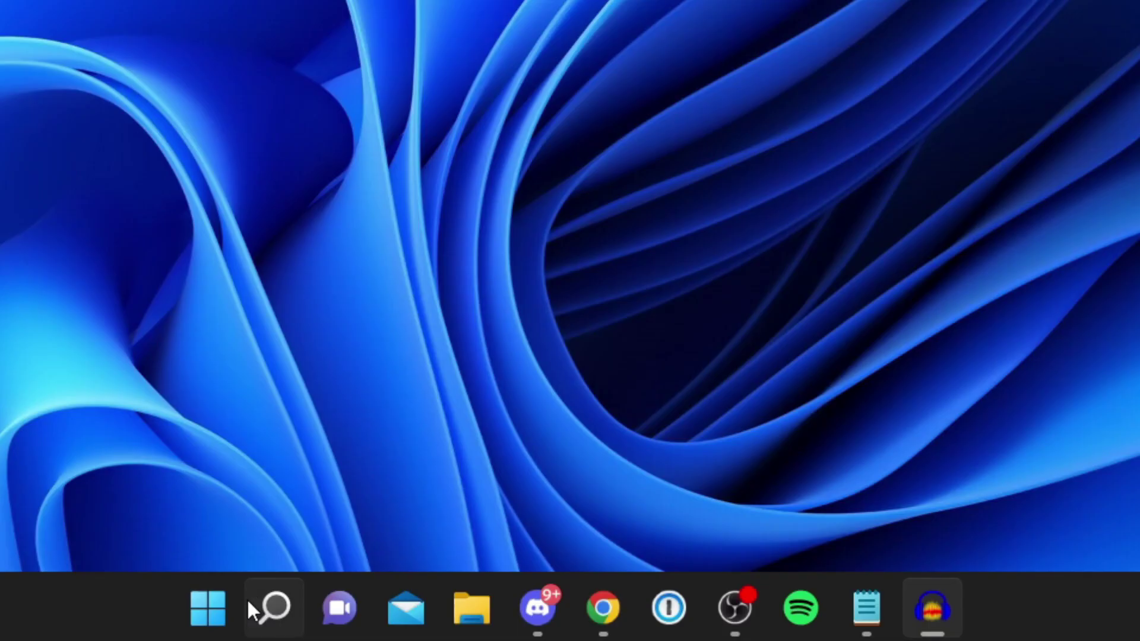
{"action": "mouse_move", "coordinate": [456, 633]}
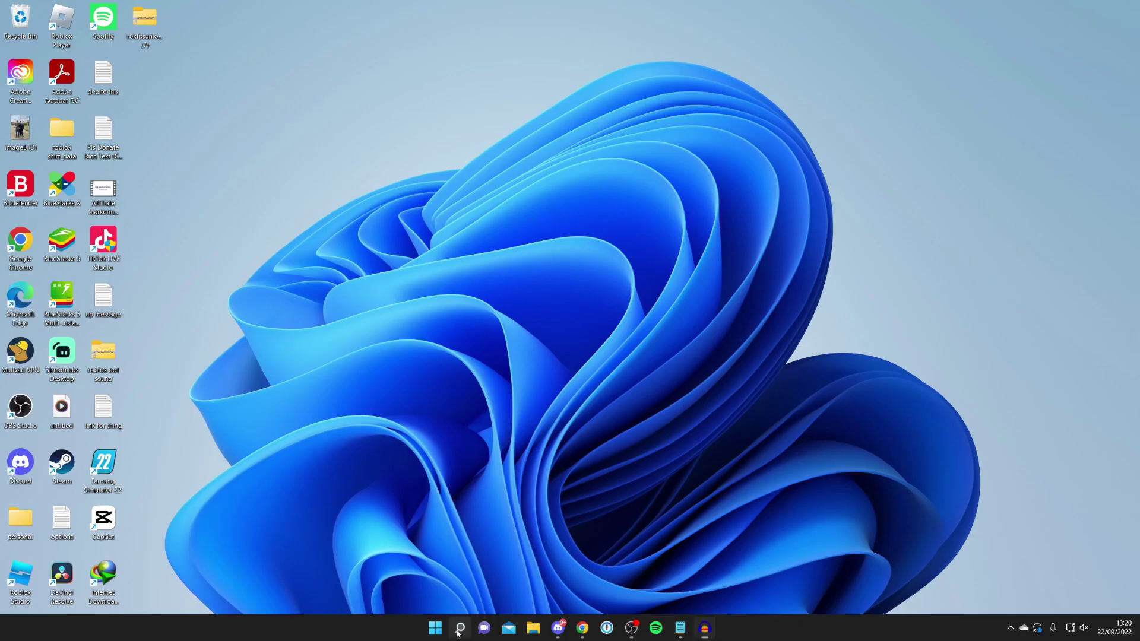
Step: Search Windows for 'performance'
{"action": "left_click", "coordinate": [265, 617]}
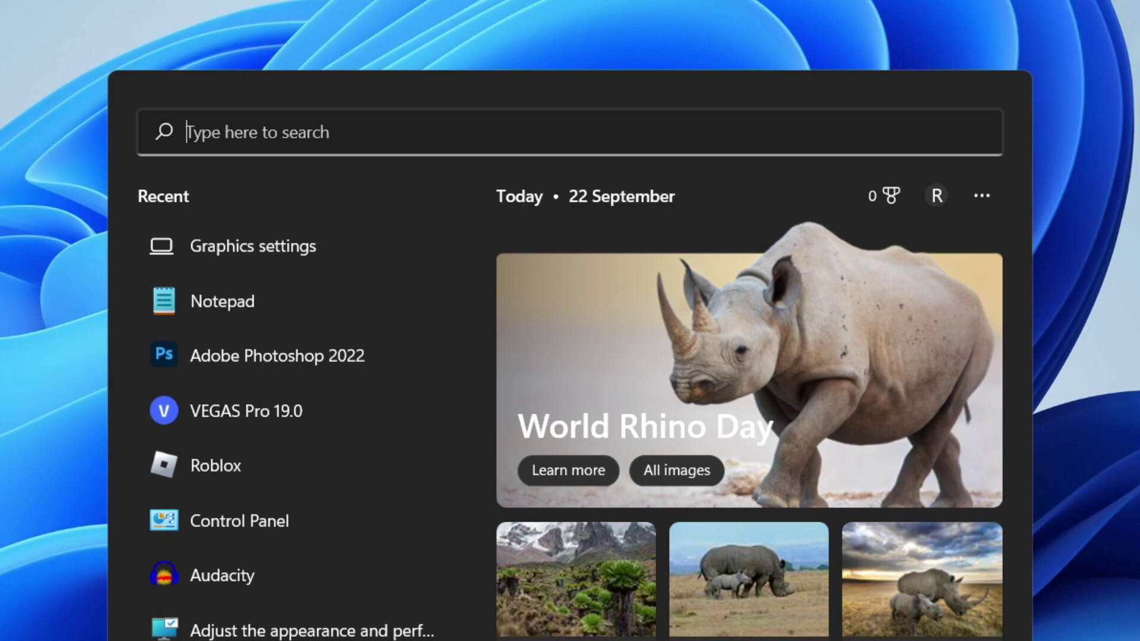
{"action": "type", "text": "performa"}
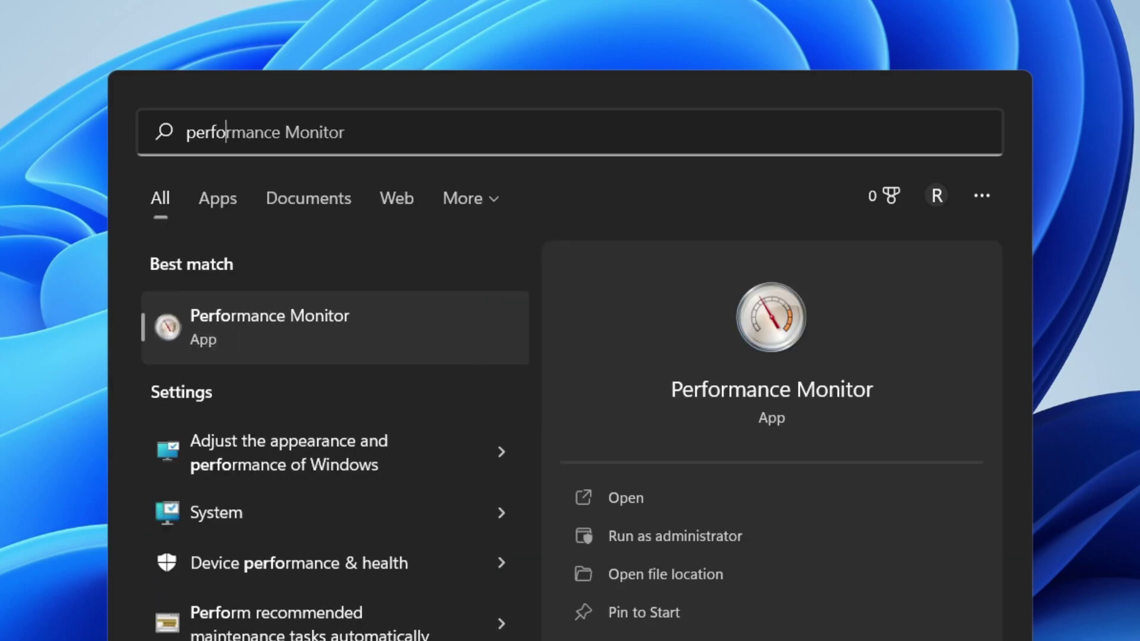
{"action": "type", "text": "nce"}
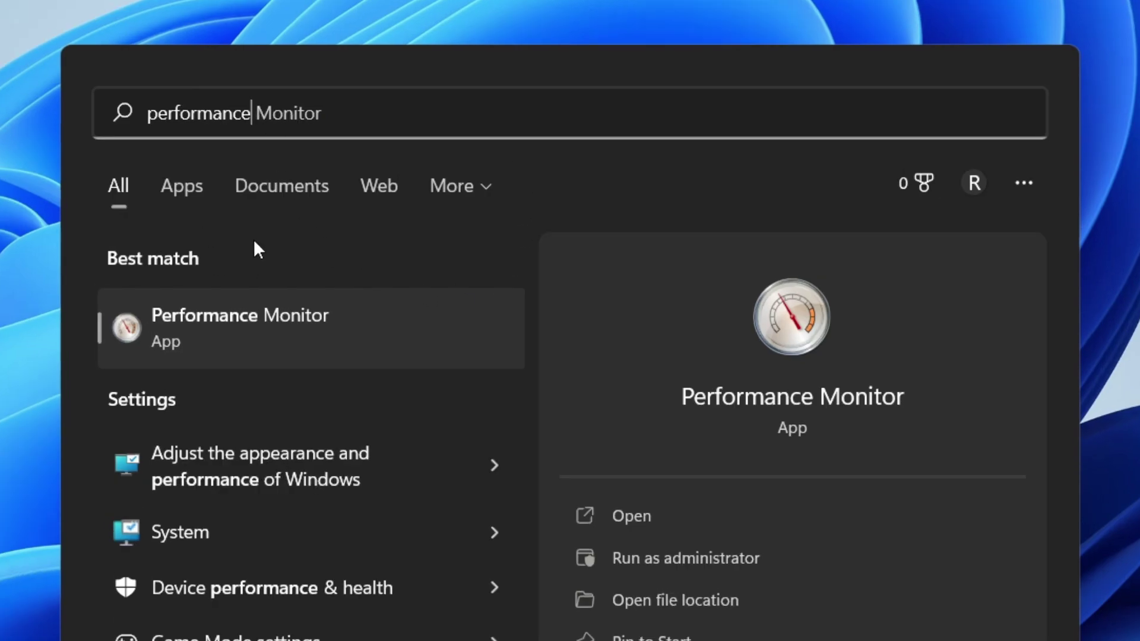
Step: In 'Adjust the appearance and performance of Windows', choose Adjust for best performance and apply
{"action": "left_click", "coordinate": [251, 480]}
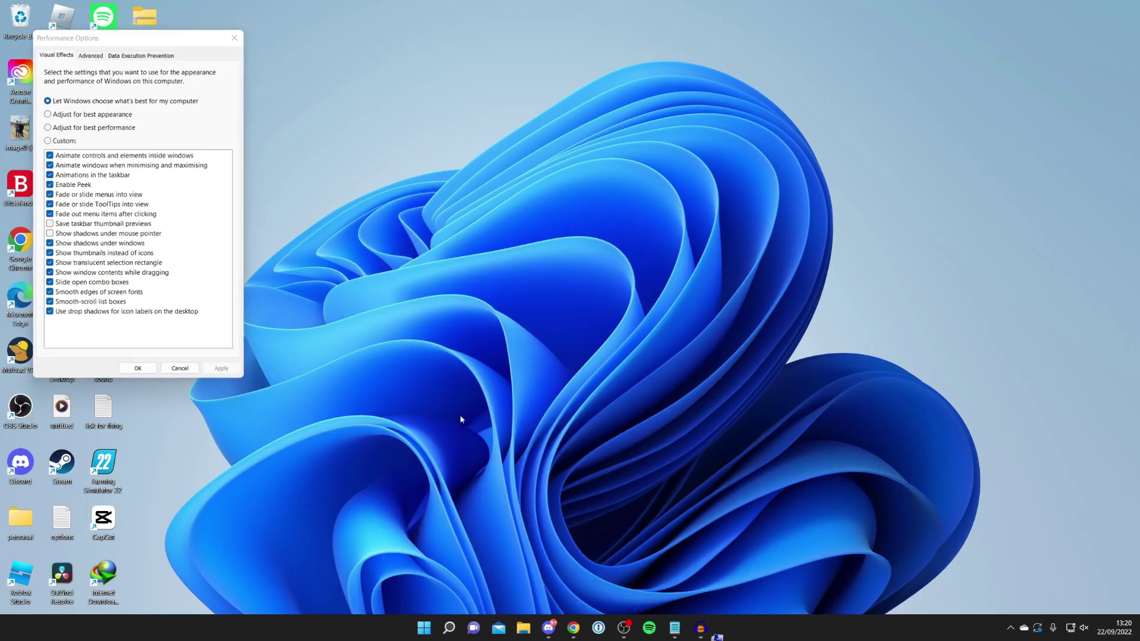
{"action": "left_click_drag", "start_coordinate": [171, 46], "coordinate": [613, 125]}
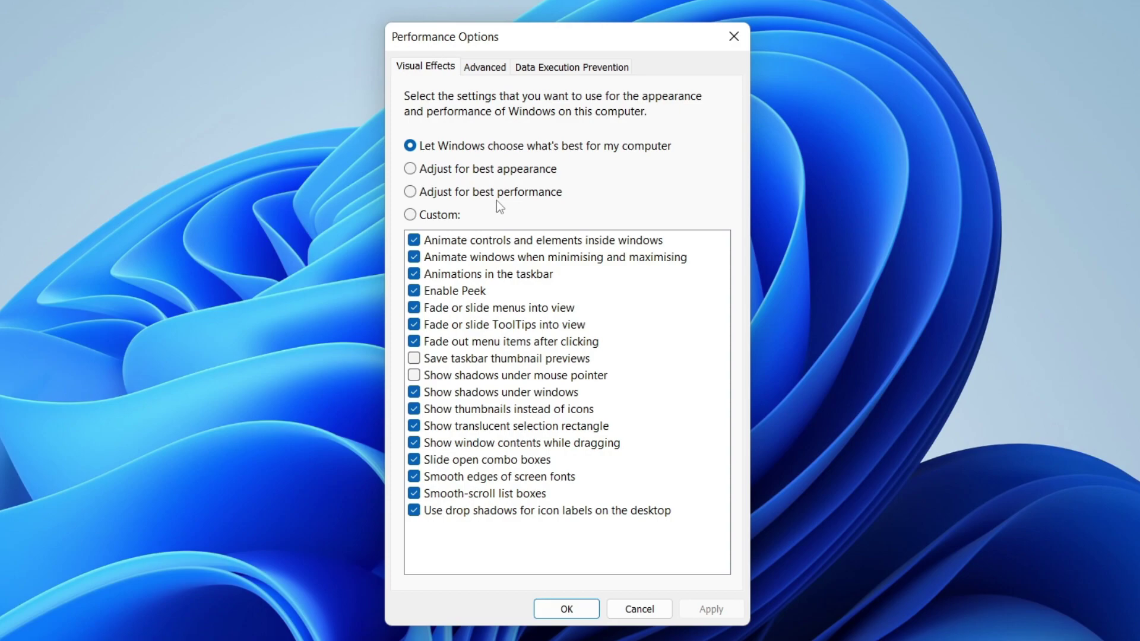
{"action": "left_click", "coordinate": [448, 193]}
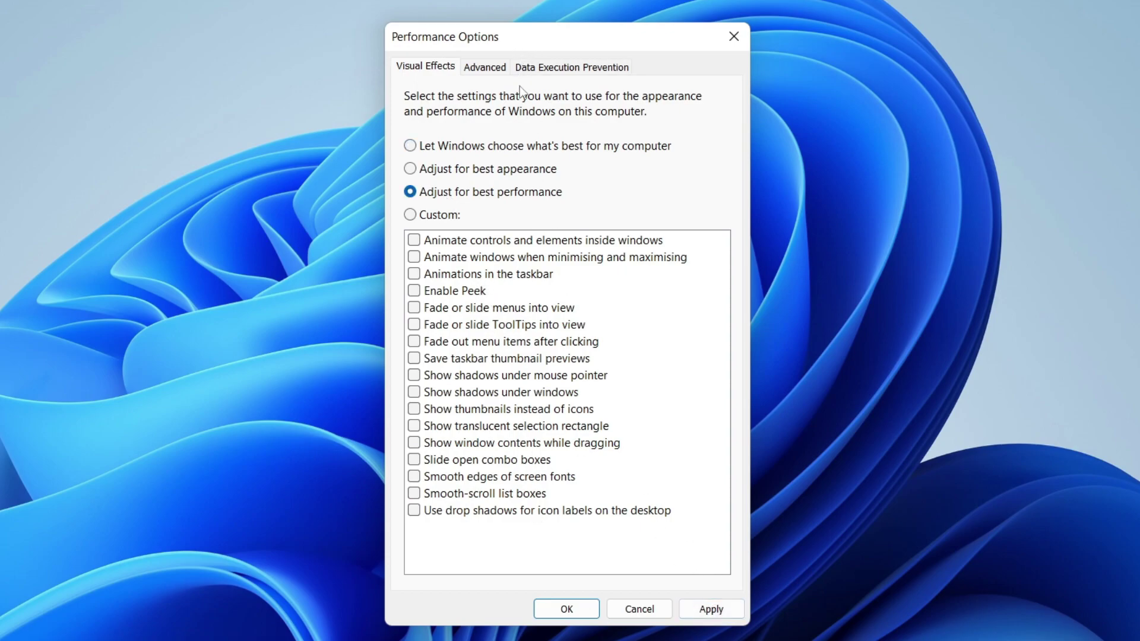
{"action": "left_click", "coordinate": [516, 149]}
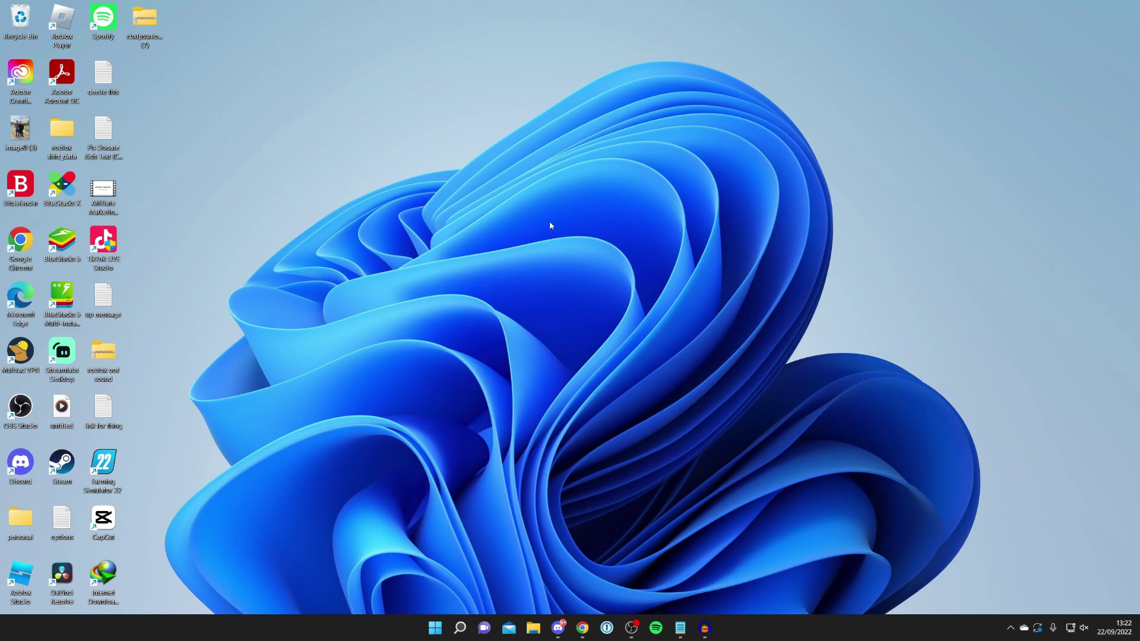
Step: Run %temp%, replacing the old %appdata% text, to open the Temp folder
{"action": "key", "text": "super+r"}
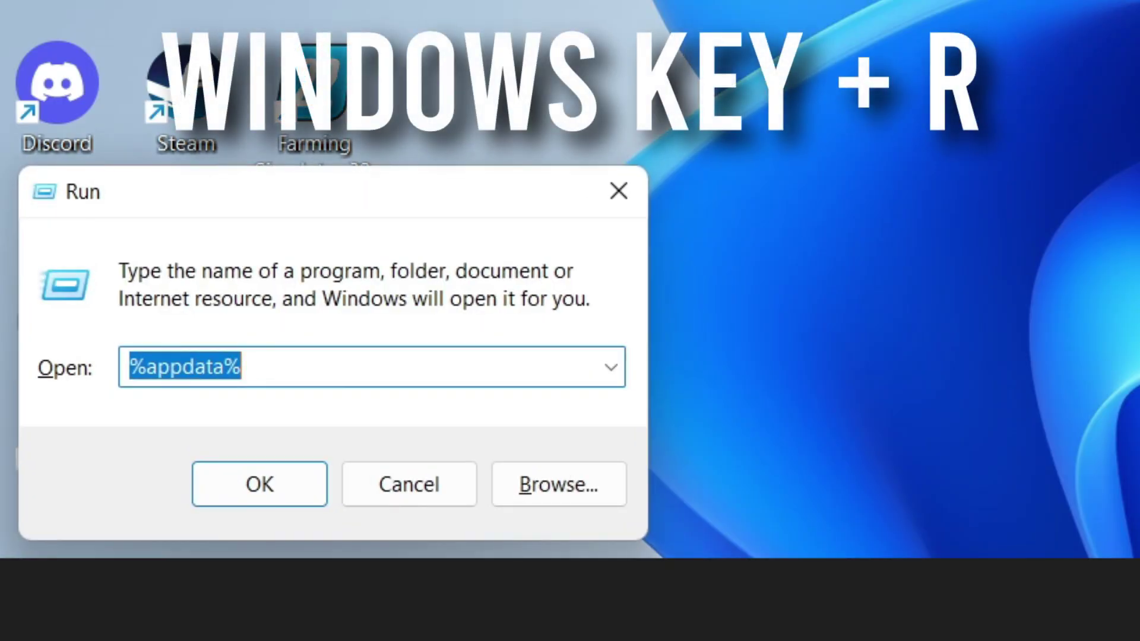
{"action": "left_click", "coordinate": [272, 362]}
{"action": "left_click_drag", "start_coordinate": [272, 361], "coordinate": [33, 390]}
{"action": "key", "text": "BackSpace"}
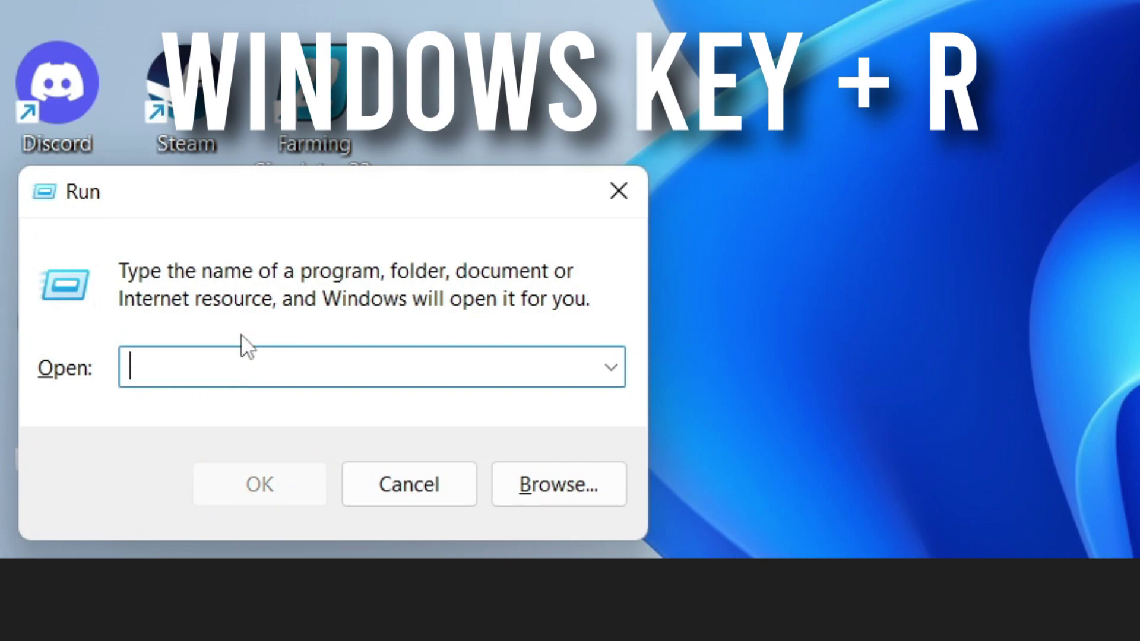
{"action": "type", "text": "%"}
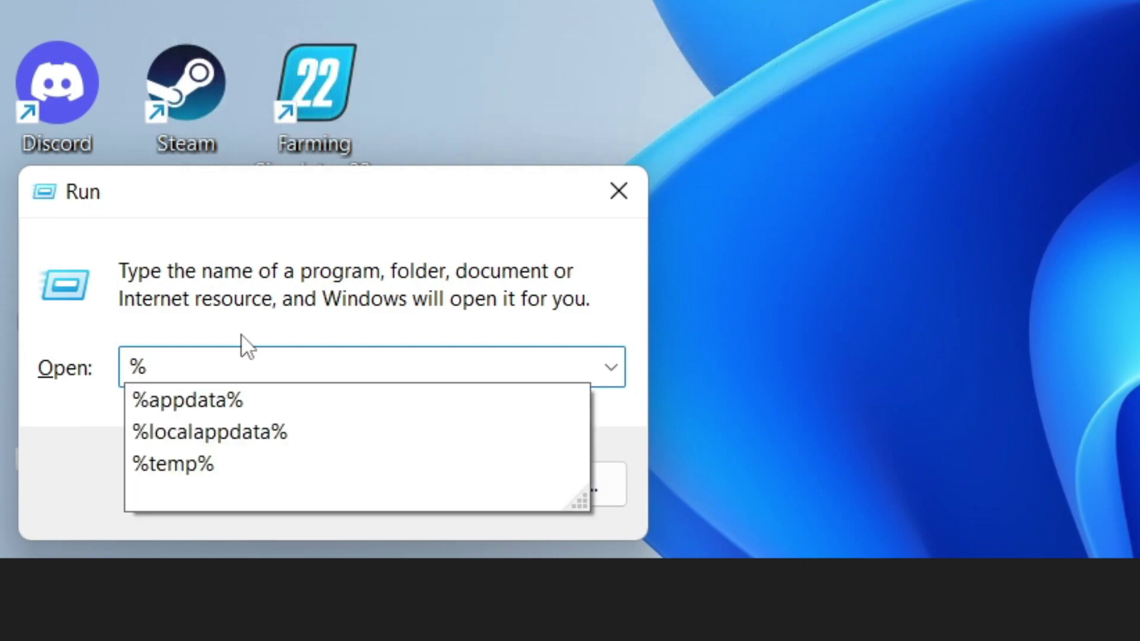
{"action": "type", "text": "temp%"}
{"action": "key", "text": "Return"}
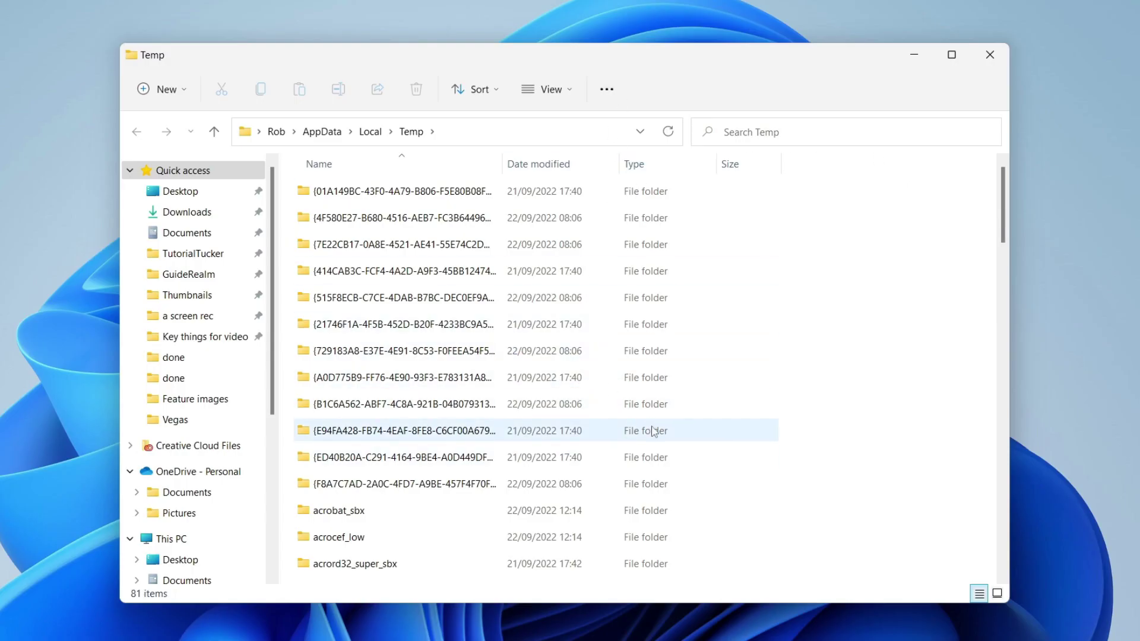
Step: Delete every item in the Temp folder, skipping all files still in use
{"action": "left_click_drag", "start_coordinate": [1005, 199], "coordinate": [984, 180]}
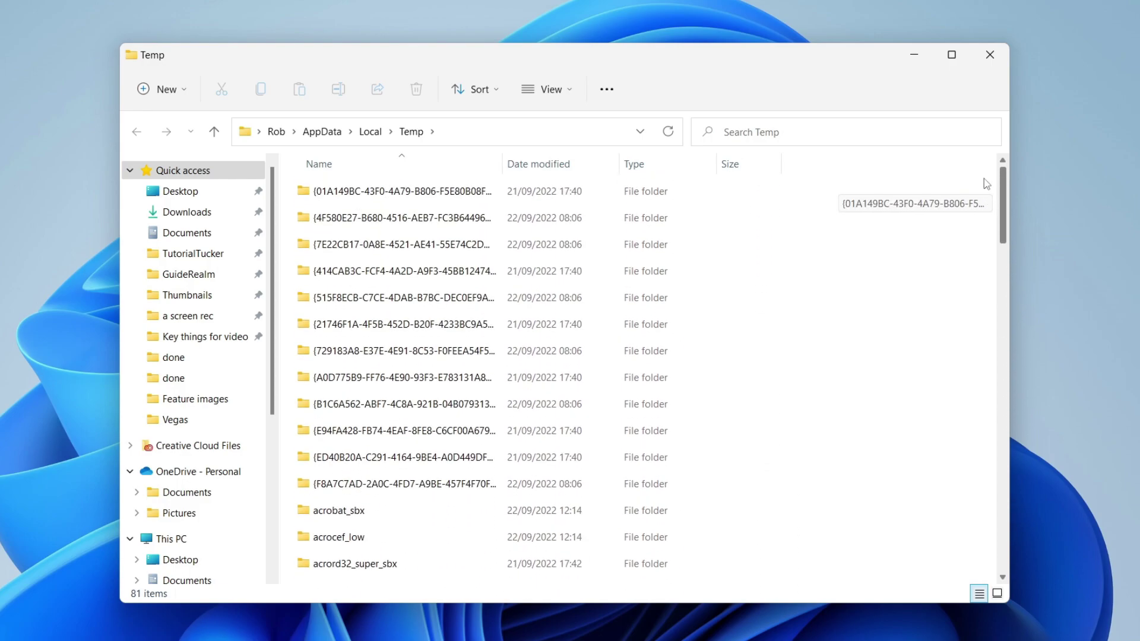
{"action": "left_click_drag", "start_coordinate": [799, 198], "coordinate": [342, 594]}
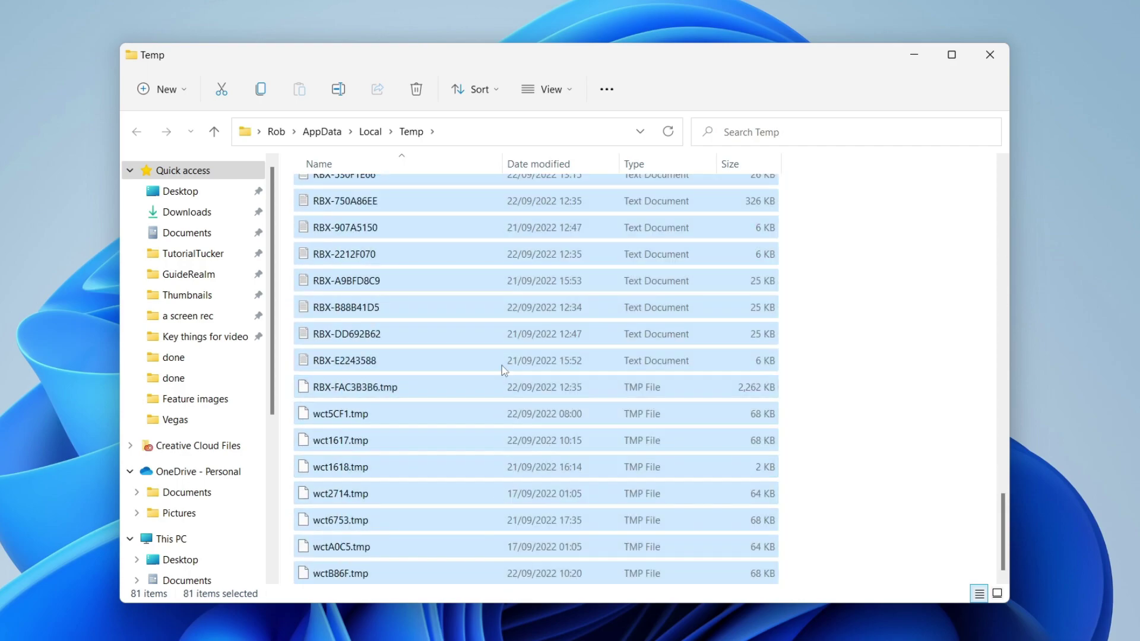
{"action": "right_click", "coordinate": [485, 289]}
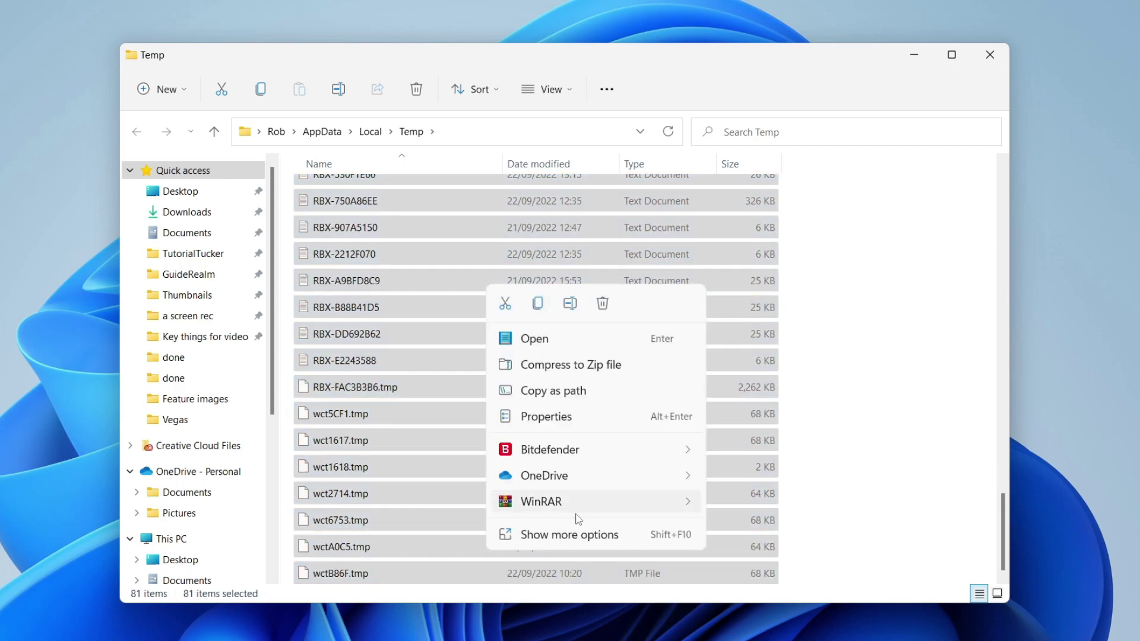
{"action": "left_click", "coordinate": [571, 534]}
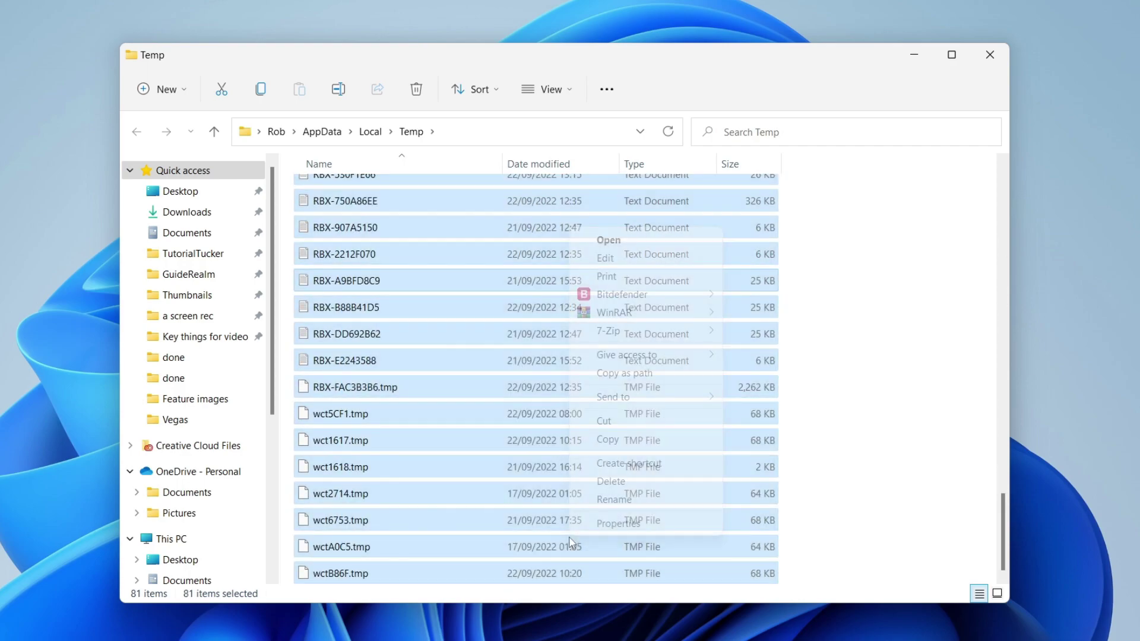
{"action": "left_click", "coordinate": [601, 484]}
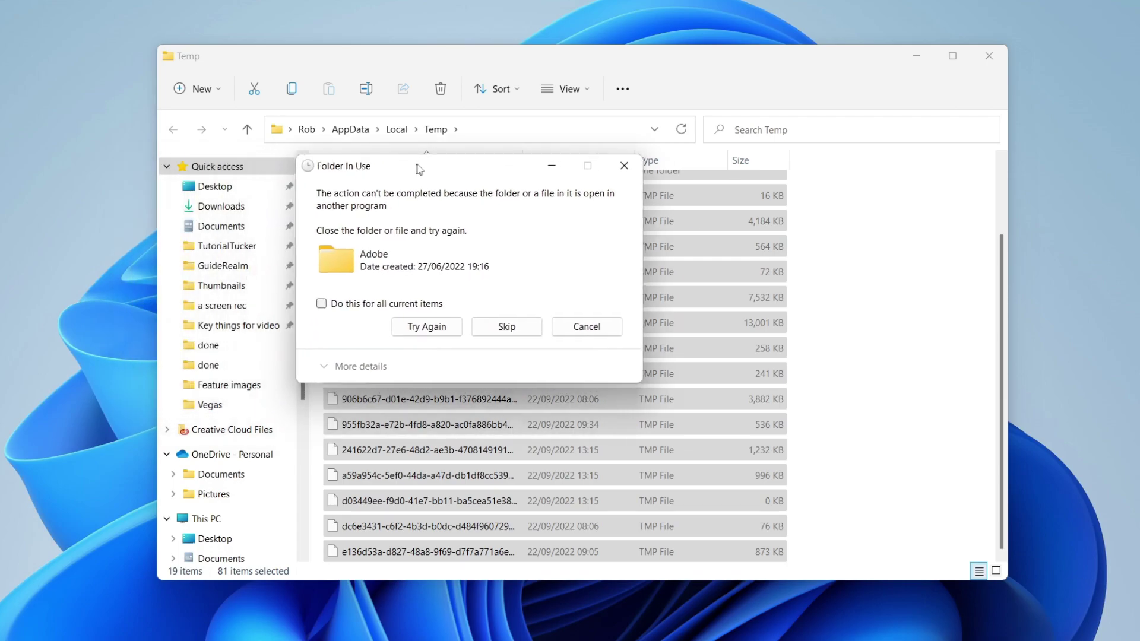
{"action": "left_click", "coordinate": [383, 334]}
{"action": "left_click", "coordinate": [560, 356]}
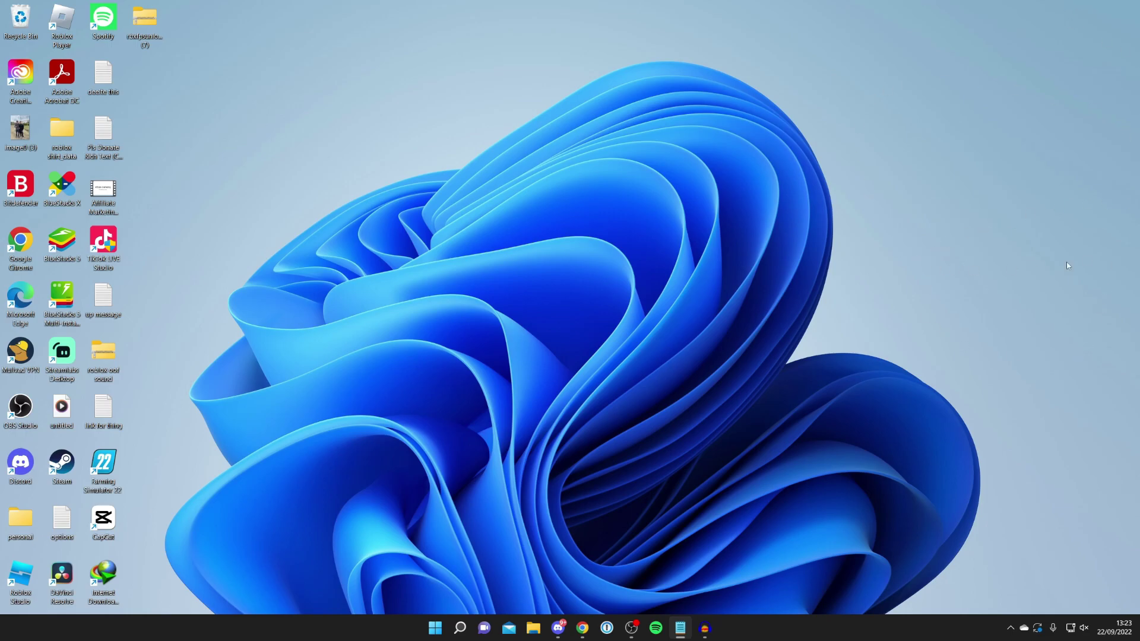
Step: Search Google in Chrome for 'roblox fps unlocker'
{"action": "left_click", "coordinate": [582, 628]}
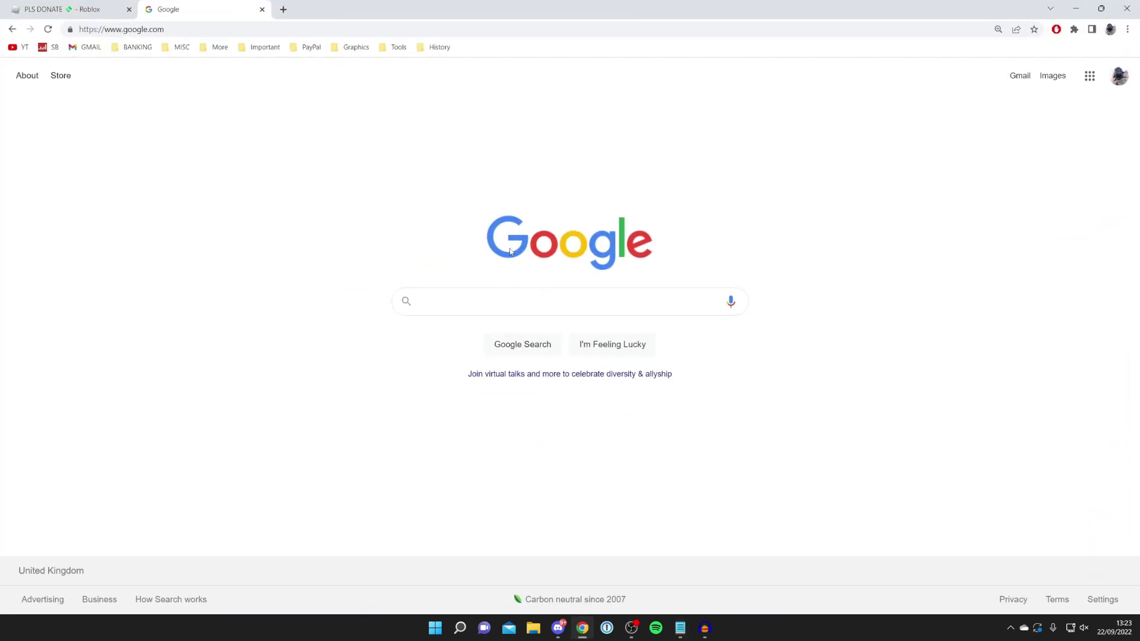
{"action": "type", "text": "roblox fps unlocker"}
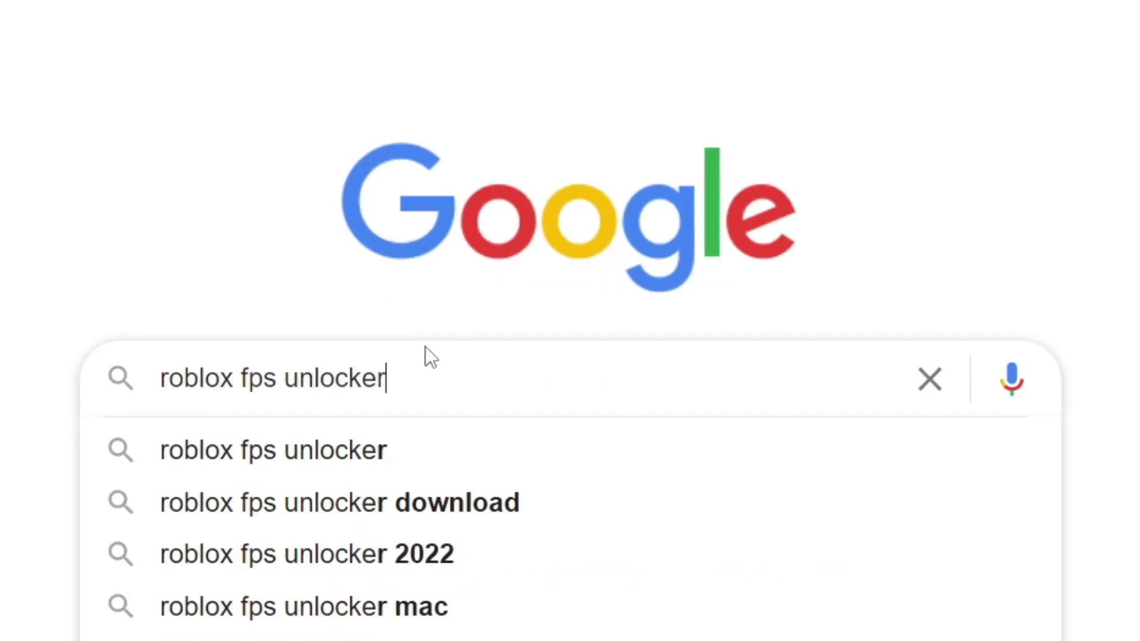
{"action": "key", "text": "Return"}
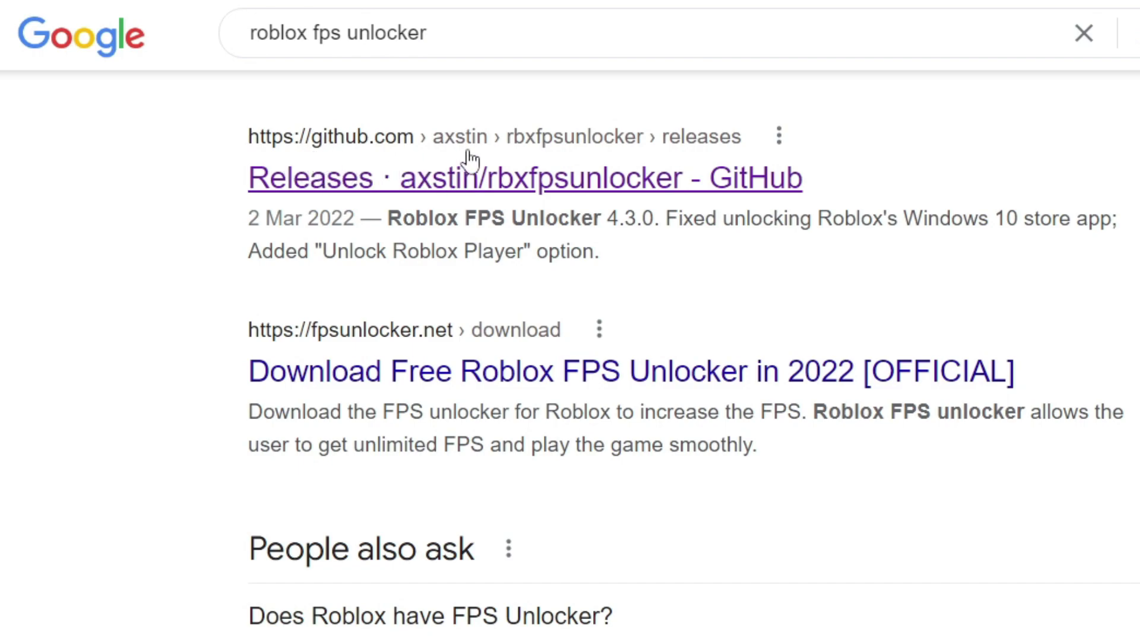
Step: From the axstin/rbxfpsunlocker releases page, download v4.4.2 rbxfpsunlocker-x64.zip and keep it despite the warning
{"action": "left_click", "coordinate": [438, 193]}
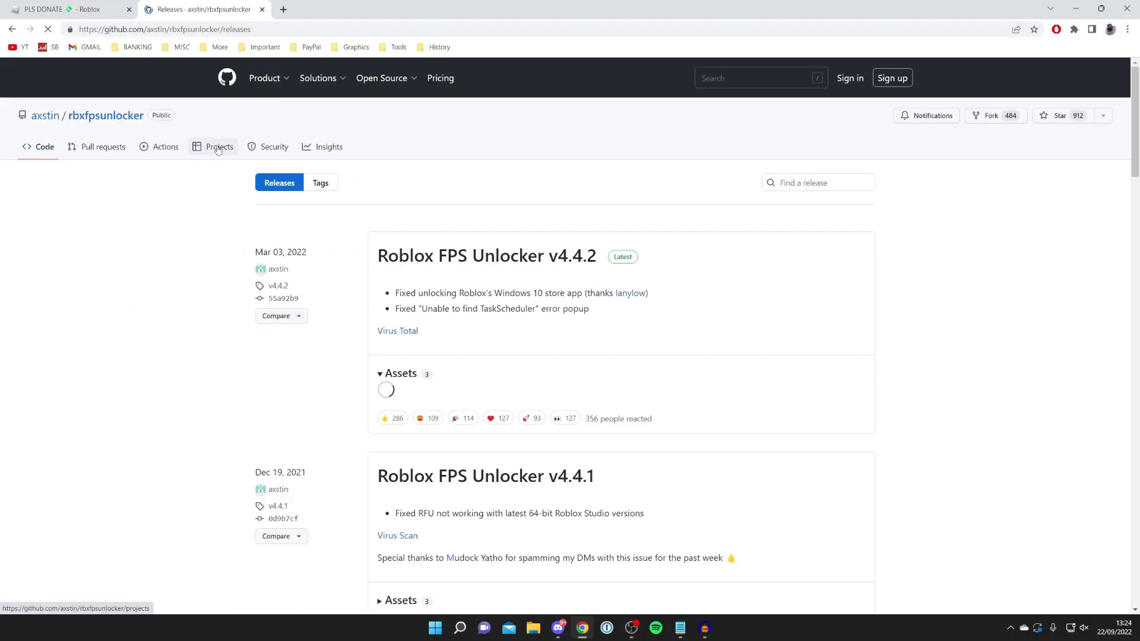
{"action": "scroll", "coordinate": [427, 217], "scroll_direction": "down", "scroll_amount": 1}
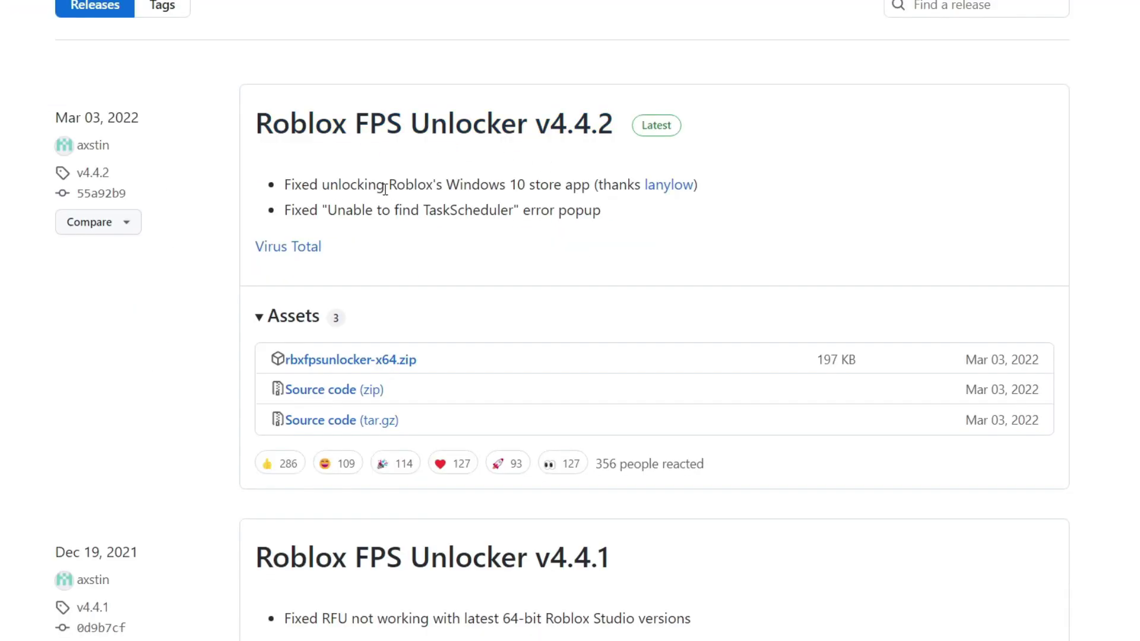
{"action": "left_click", "coordinate": [380, 361]}
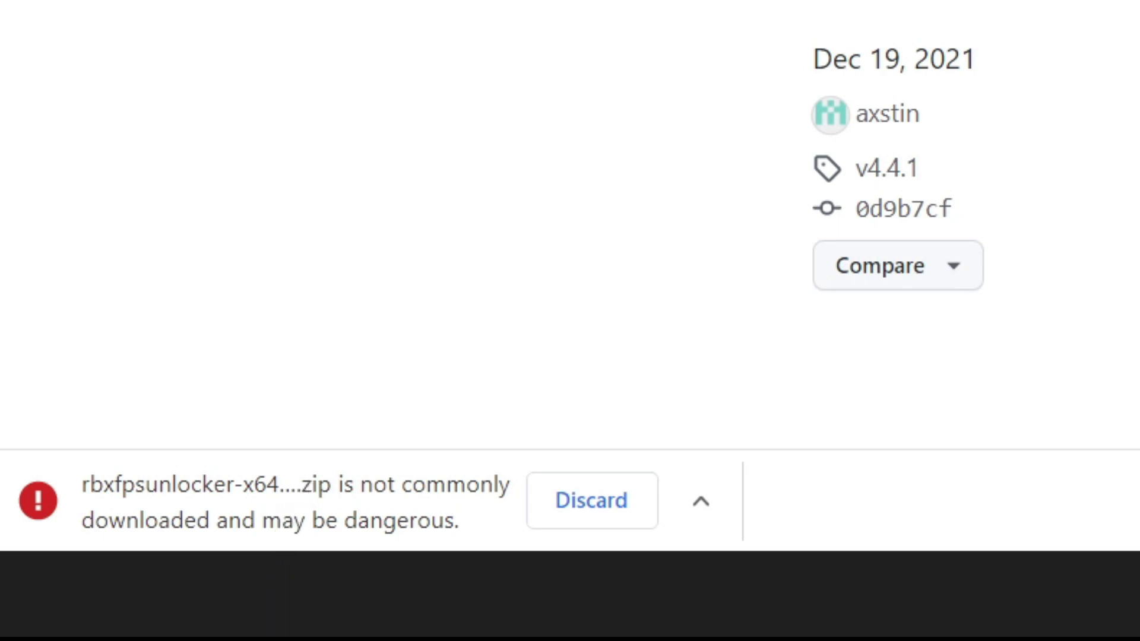
{"action": "left_click", "coordinate": [700, 502]}
{"action": "left_click", "coordinate": [757, 371]}
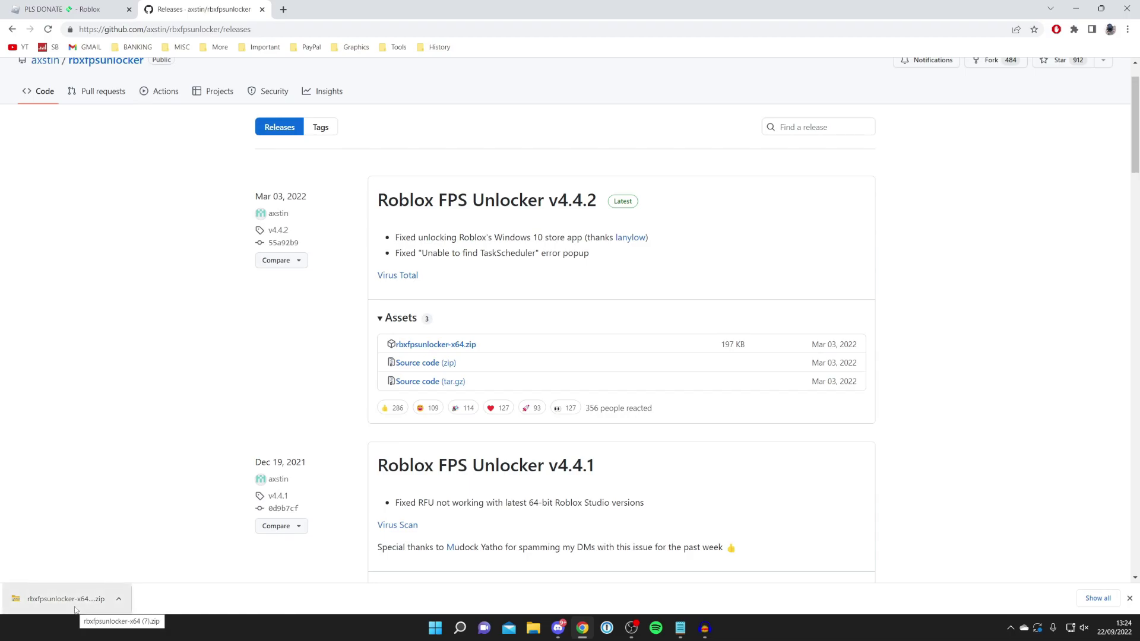
Step: Run rbxfpsunlocker from the downloaded zip, then close the zip folder and minimize Chrome
{"action": "left_click_drag", "start_coordinate": [416, 6], "coordinate": [462, 37]}
{"action": "left_click", "coordinate": [113, 575]}
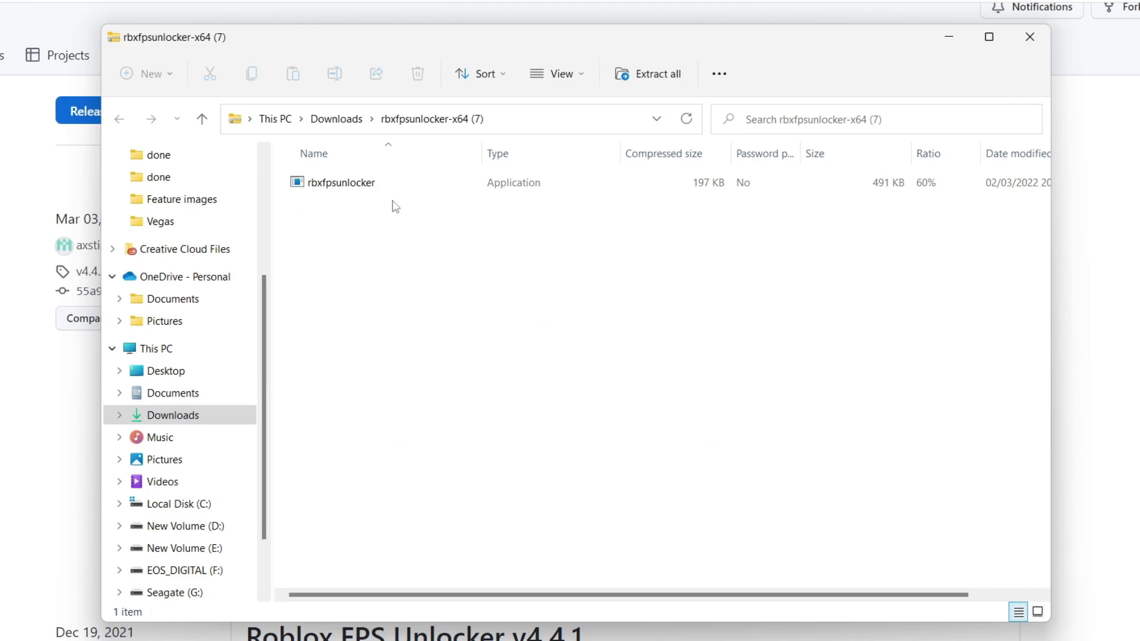
{"action": "double_click", "coordinate": [418, 187]}
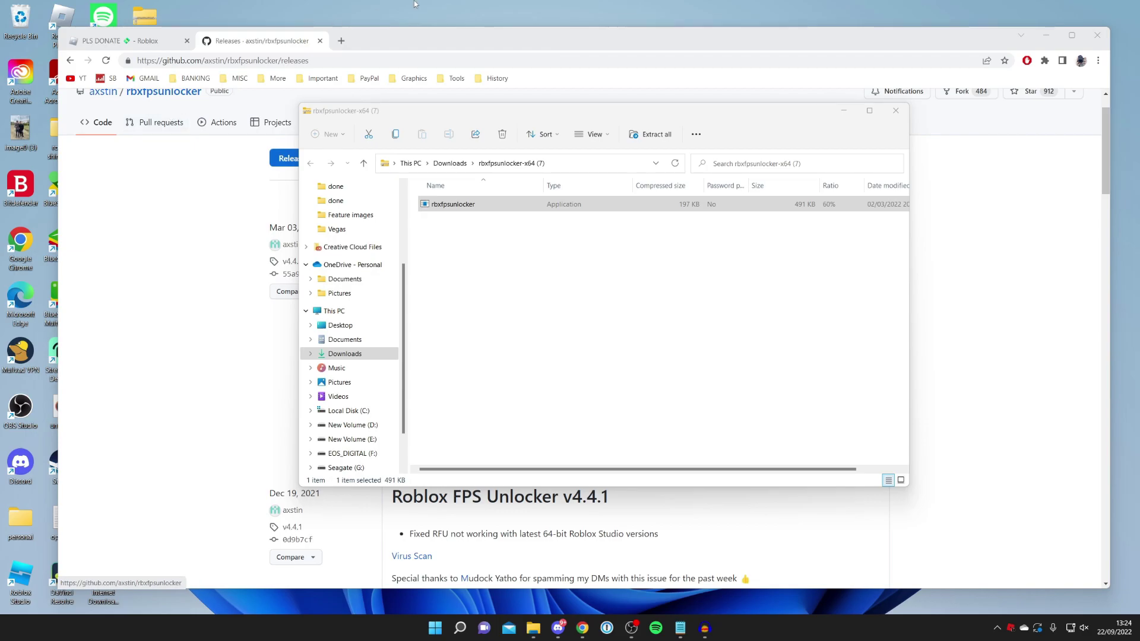
{"action": "left_click", "coordinate": [895, 111]}
{"action": "left_click", "coordinate": [1046, 35]}
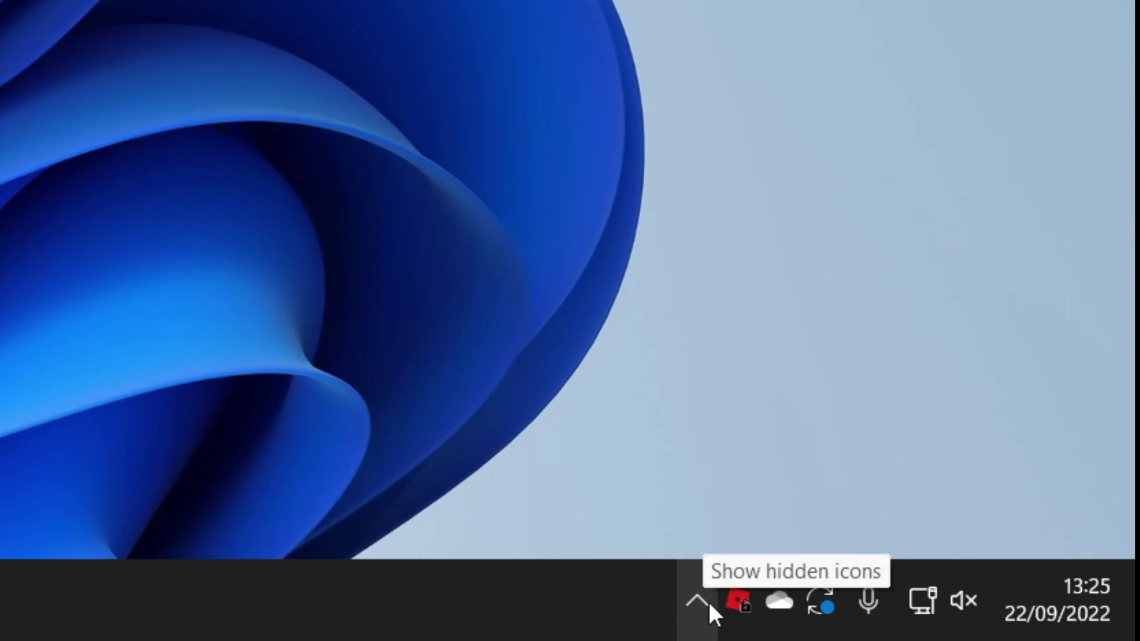
Step: Check the unlocker's tray menu (Unlock Roblox Player, FPS Cap), then play the Roblox obby
{"action": "right_click", "coordinate": [742, 599]}
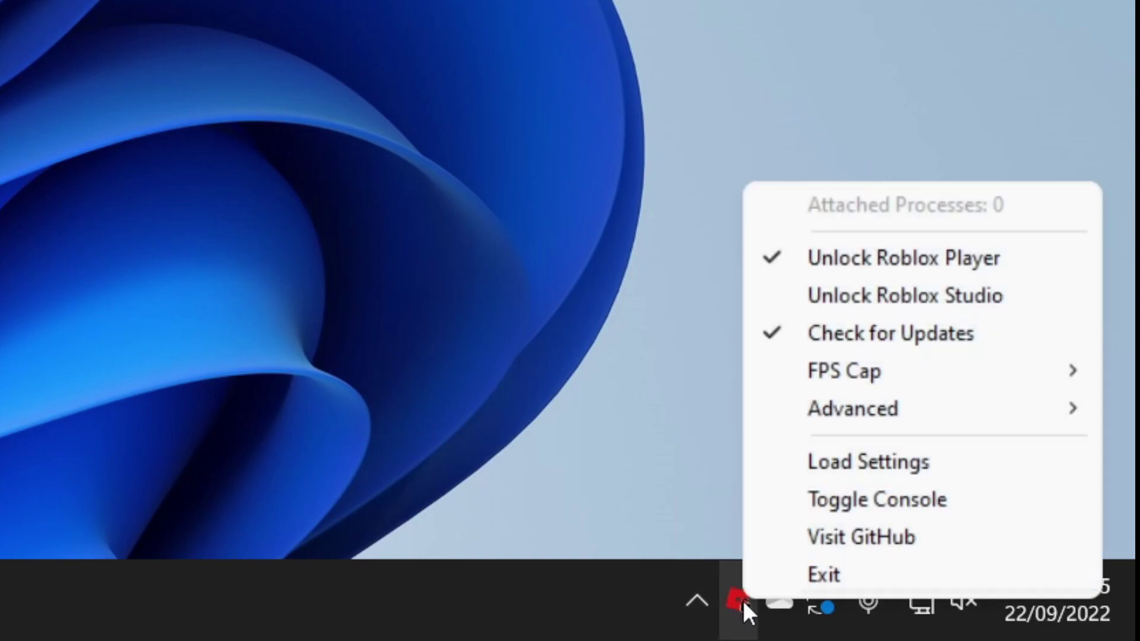
{"action": "mouse_move", "coordinate": [870, 368]}
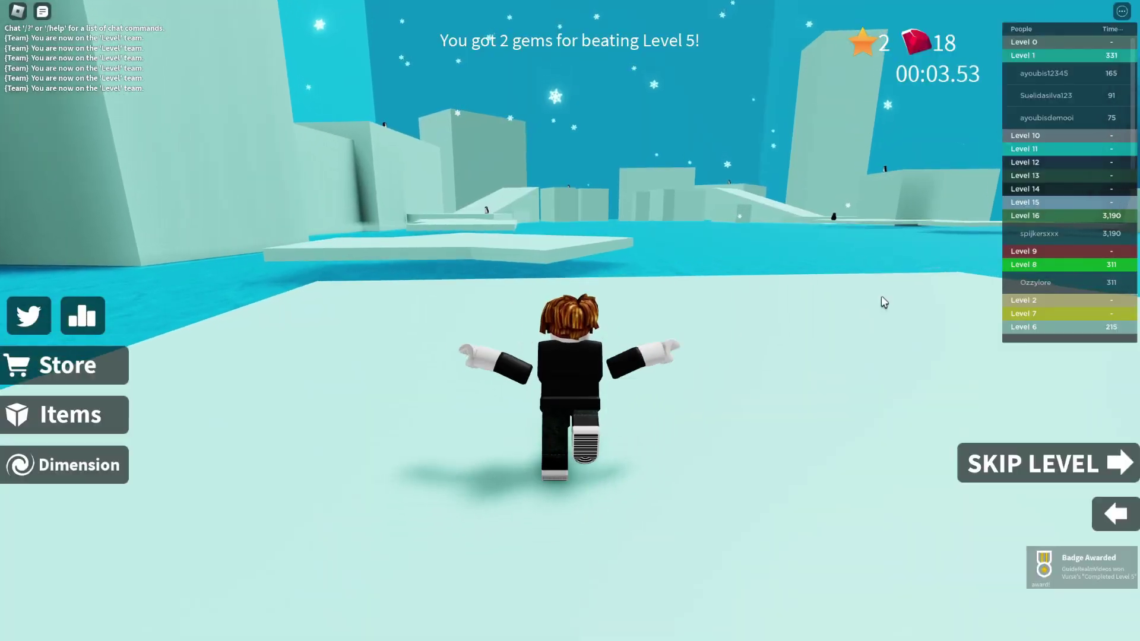
{"action": "key", "text": "w"}
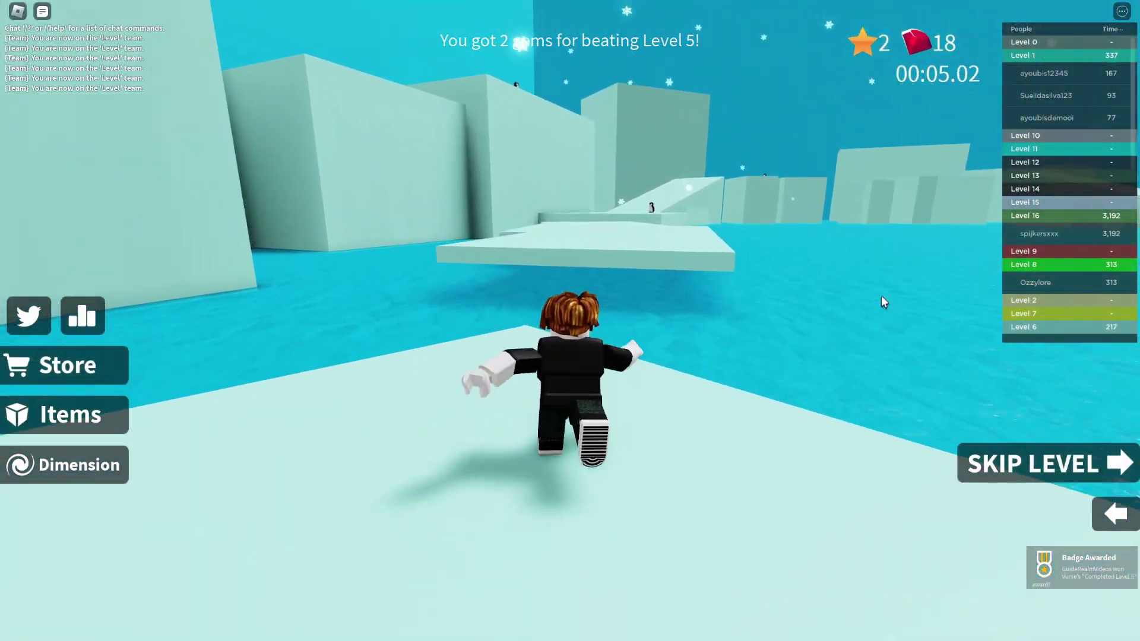